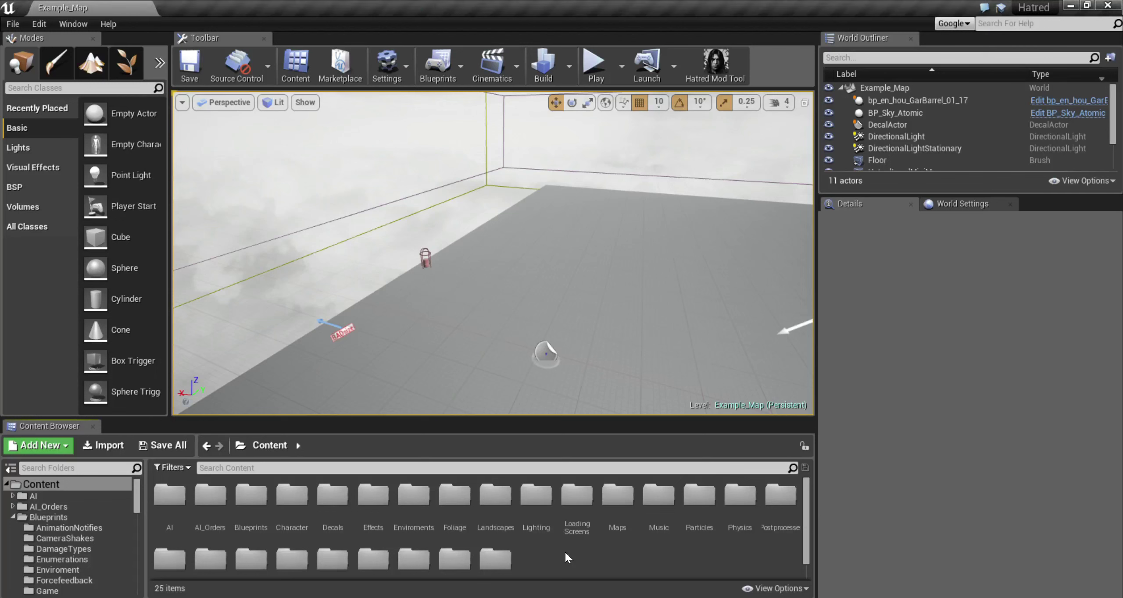
Open the Character > Soldier folder in the Content Browser
left_click_drag(524, 265, 524, 244)
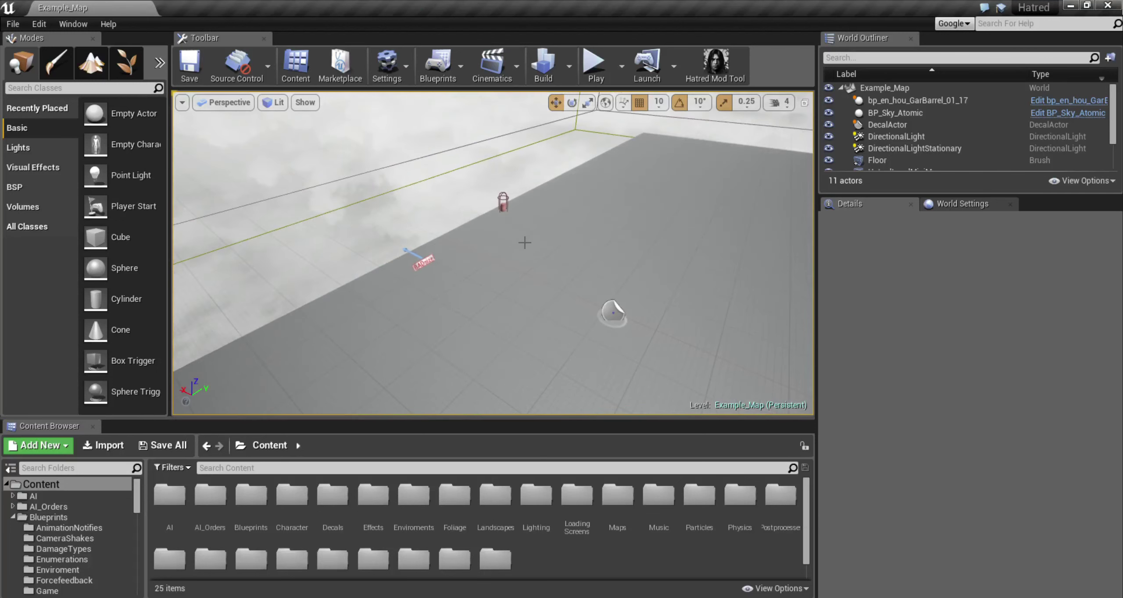
double_click(291, 505)
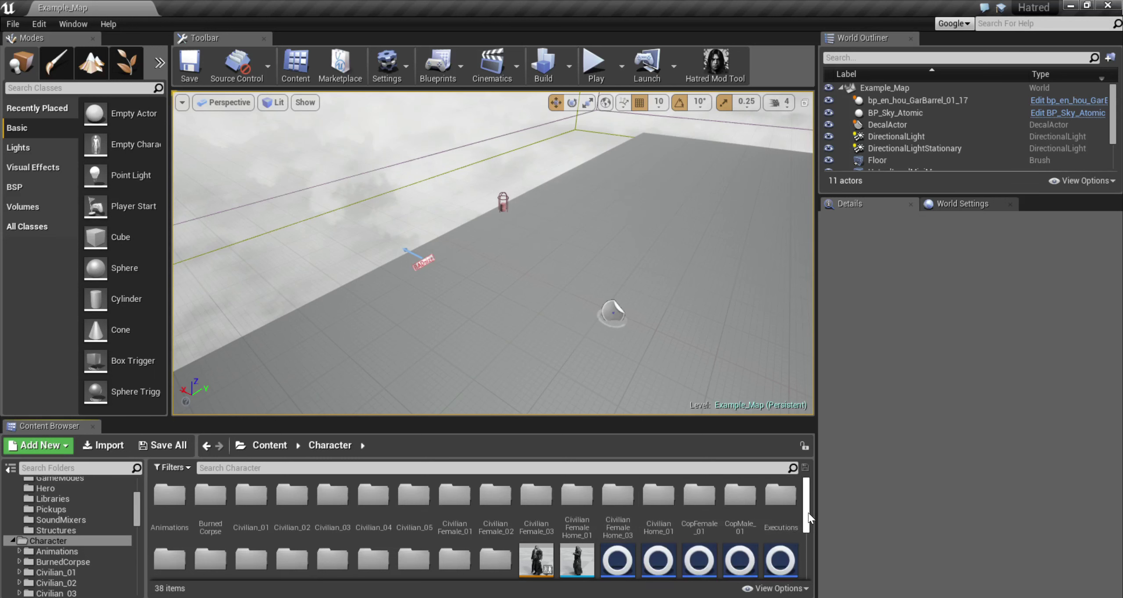
scroll(808, 513, "down", 2)
left_click(380, 543)
double_click(379, 543)
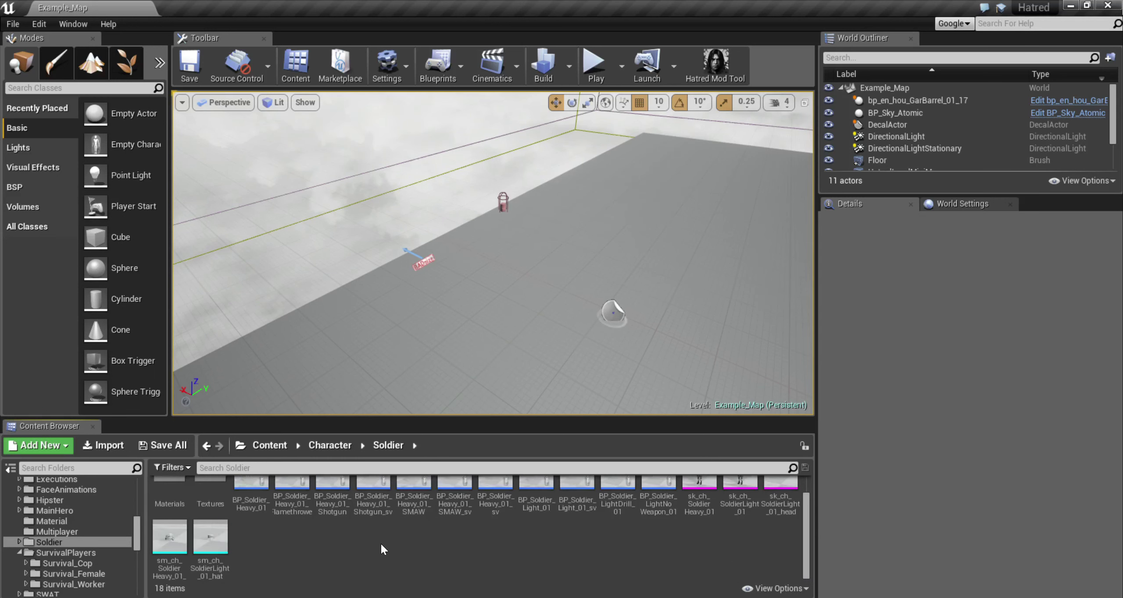
Export sk_ch_SoldierHeavy_01 as an FBX file into the PsychoSoldier folder
right_click(741, 504)
left_click(693, 501)
right_click(693, 501)
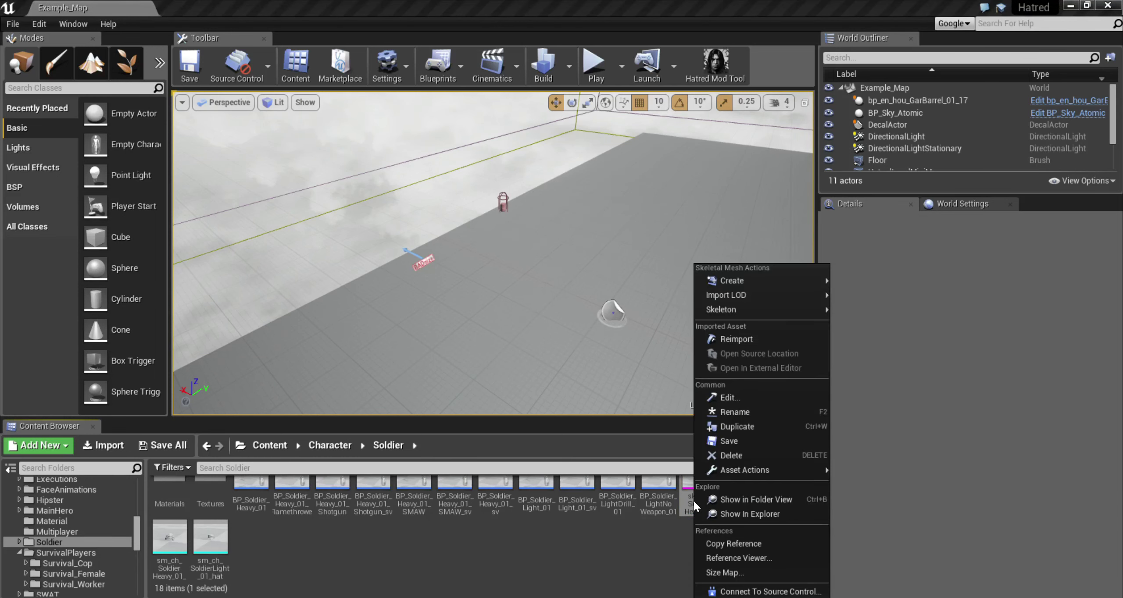
mouse_move(793, 471)
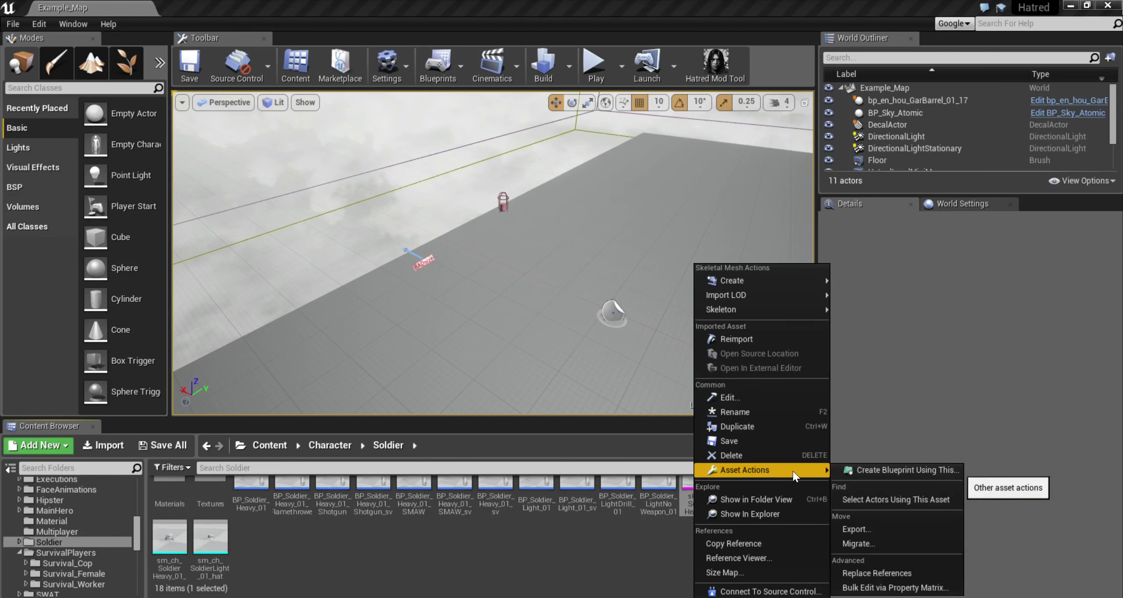
left_click(868, 527)
left_click(466, 295)
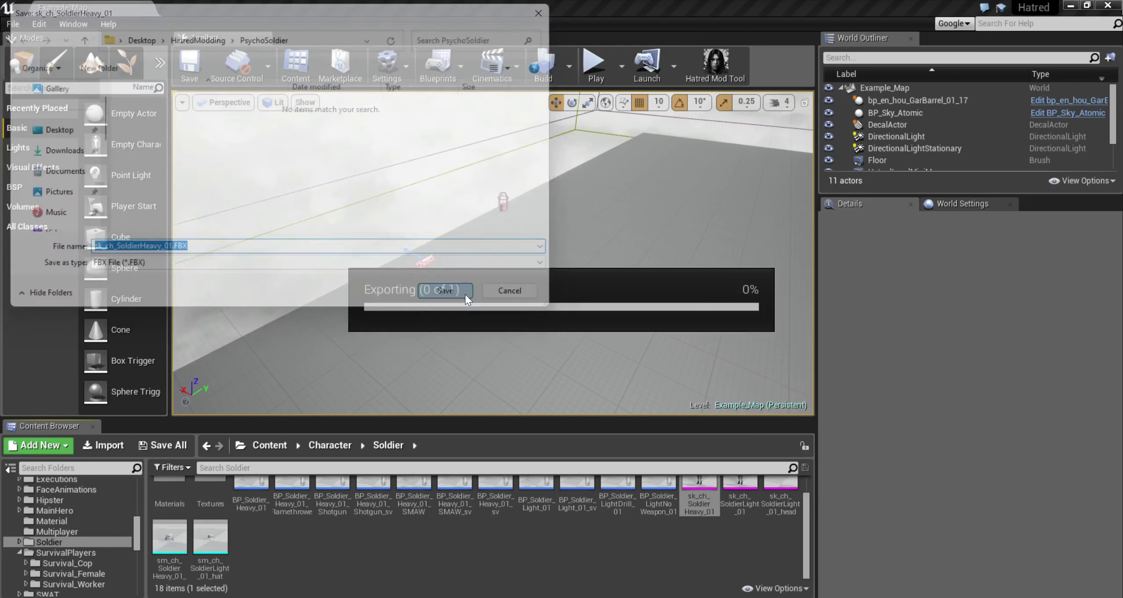
scroll(810, 544, "up", 1)
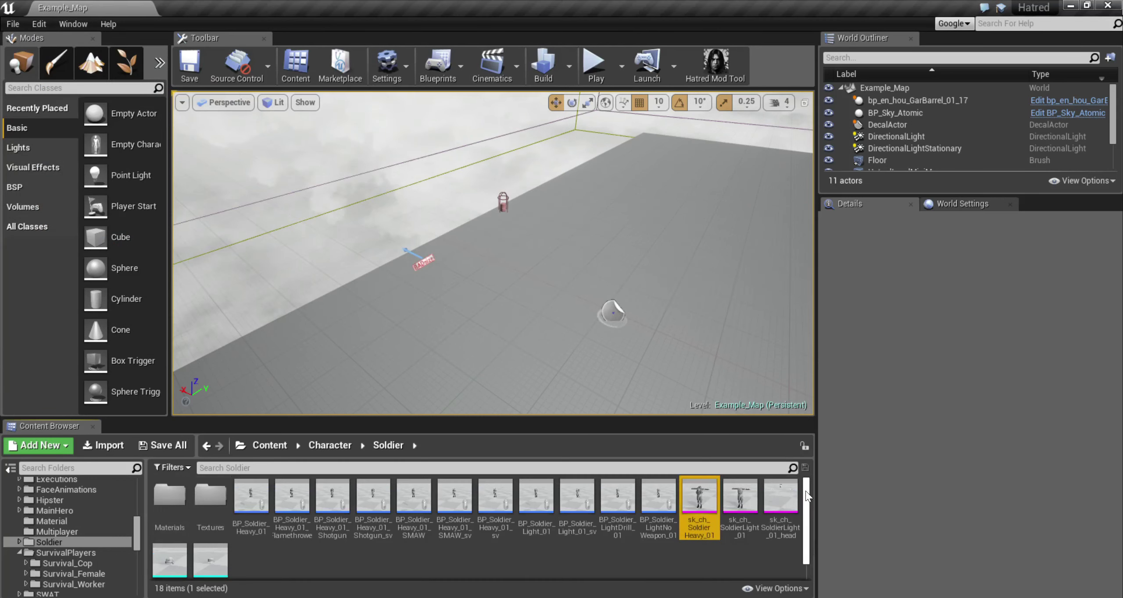
Export sk_ch_sur_cop_head_02 from SurvivalPlayers > Survival_Cop as an FBX into PsychoSoldier
left_click(337, 445)
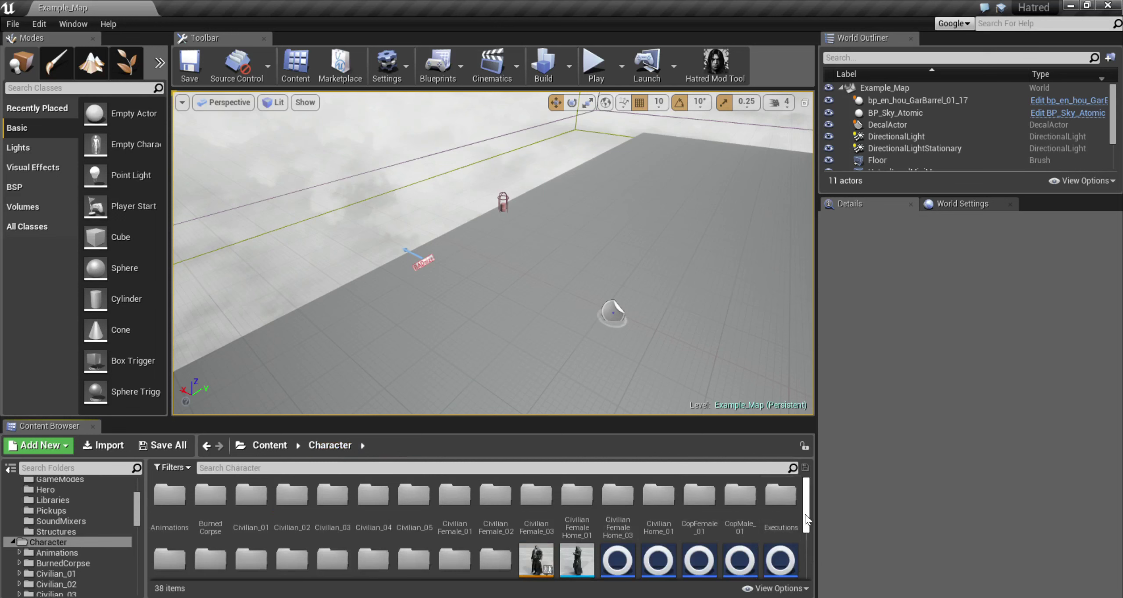
scroll(807, 520, "down", 1)
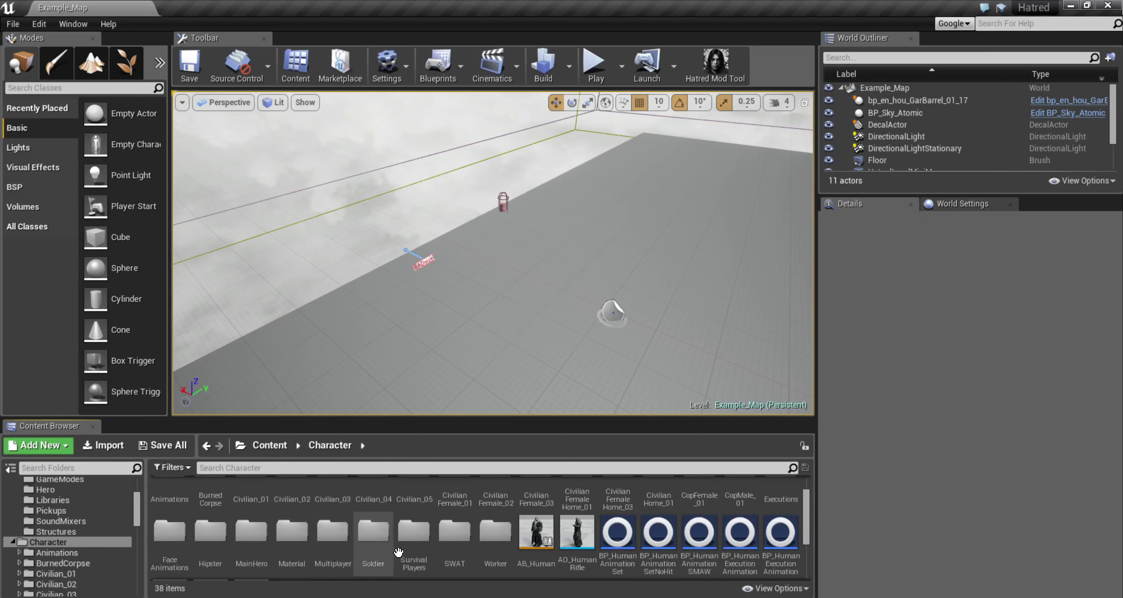
double_click(415, 551)
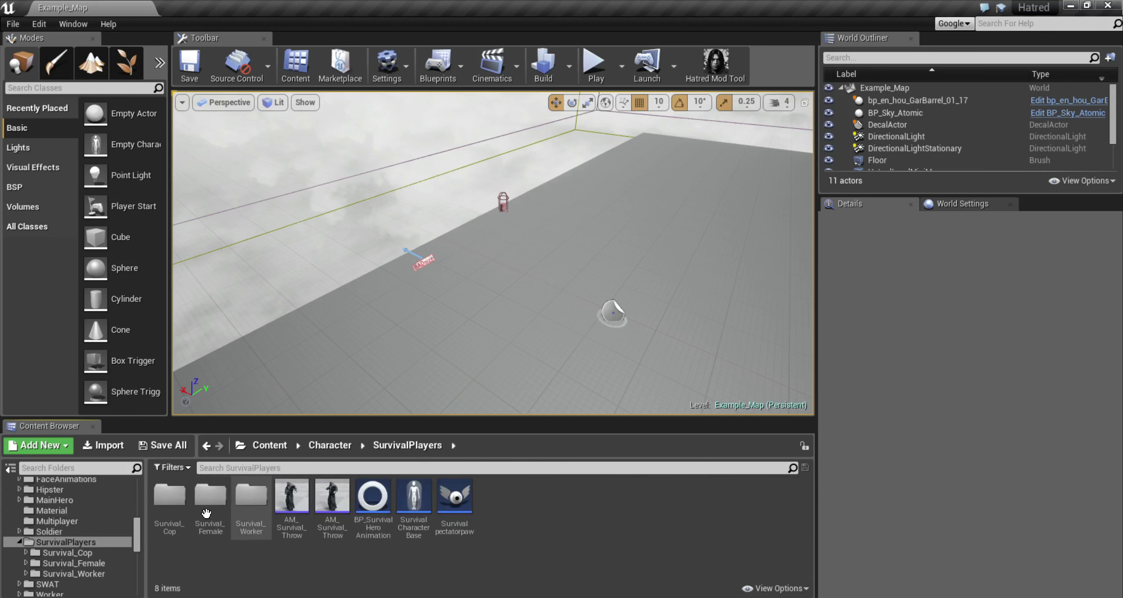
double_click(169, 498)
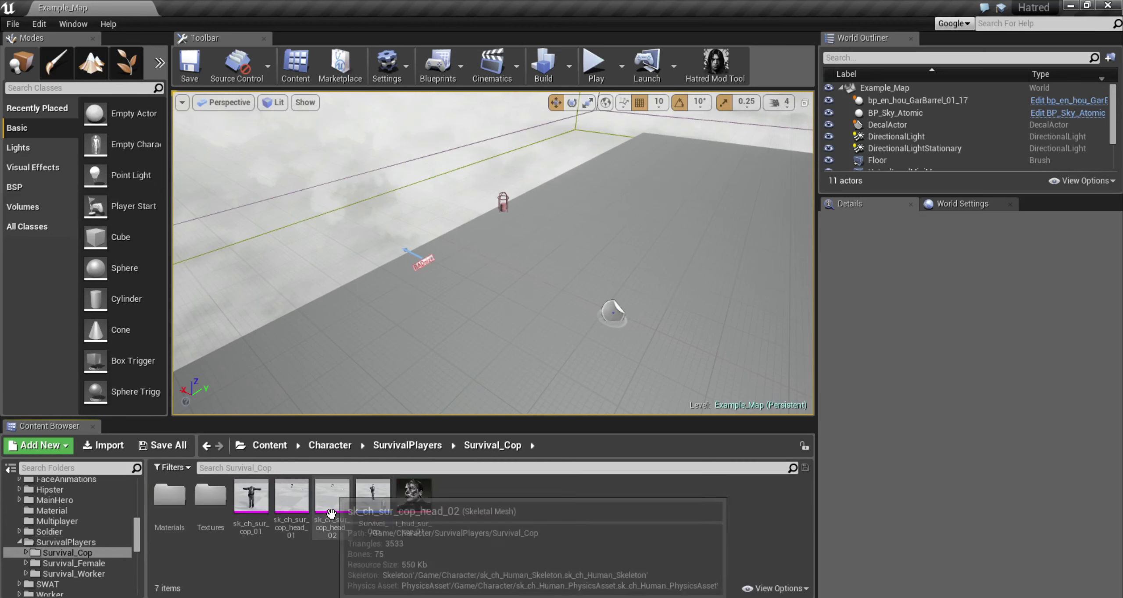
right_click(332, 500)
mouse_move(446, 467)
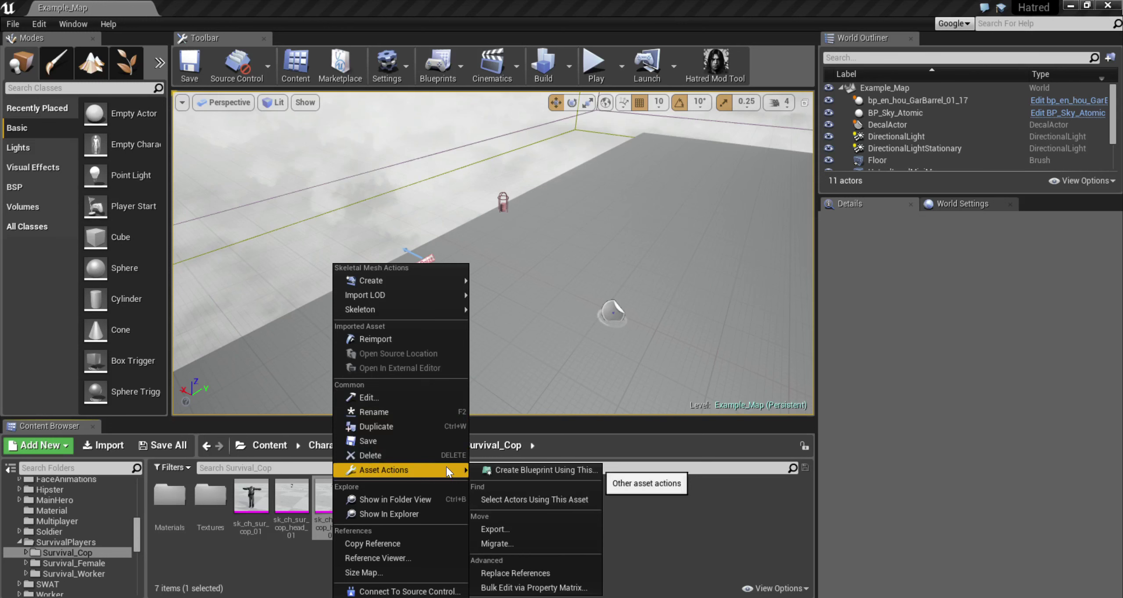
left_click(512, 528)
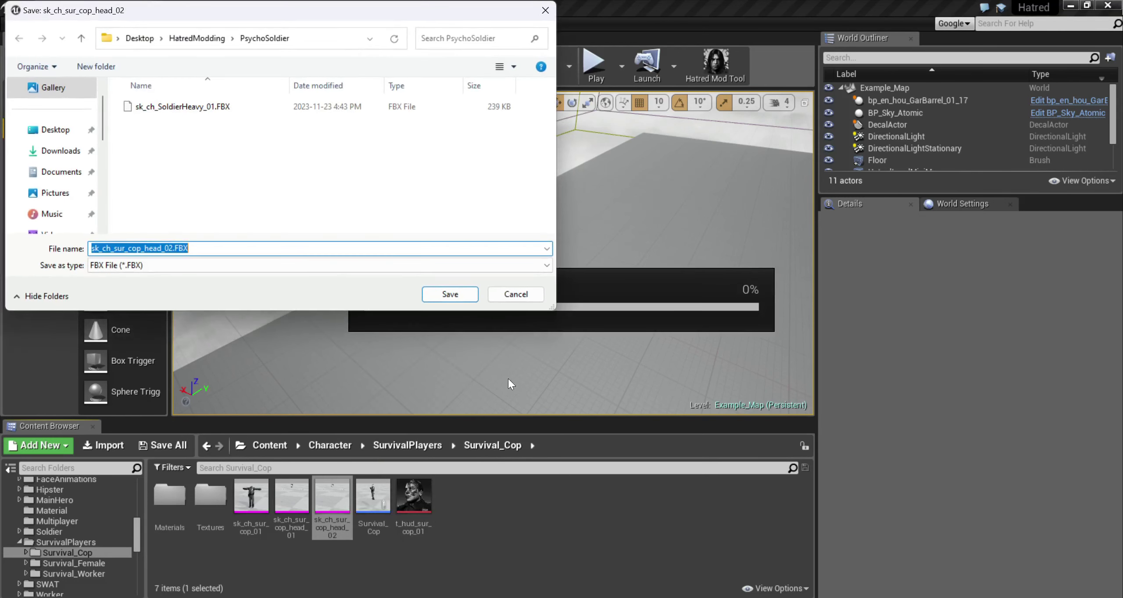
left_click(460, 293)
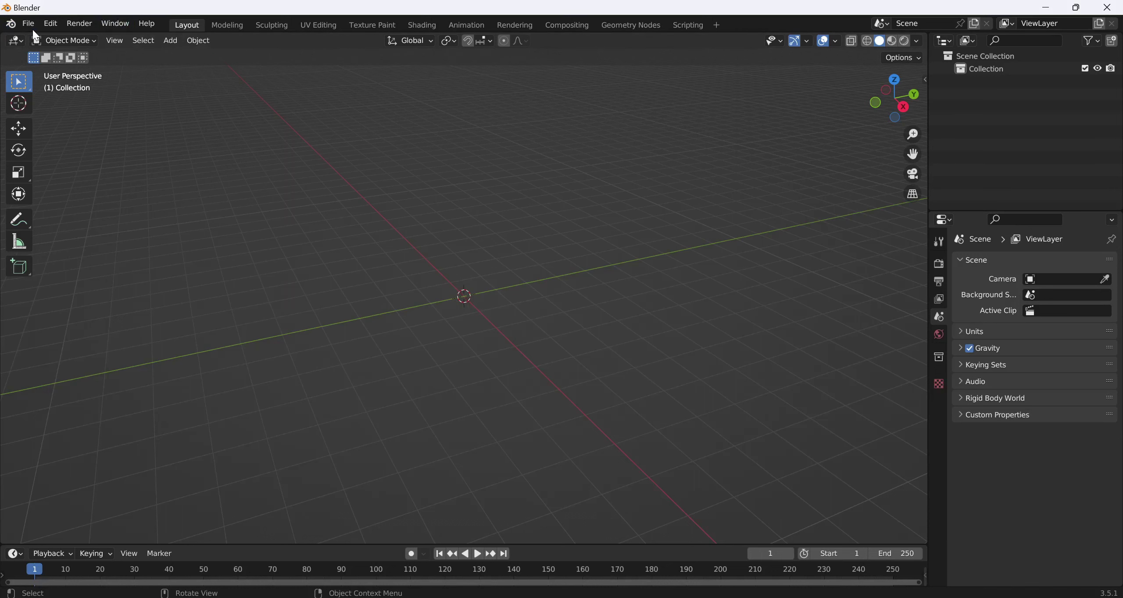
Set the scene's Unit Scale to 0.01 in the Units settings
left_click(28, 23)
left_click(975, 332)
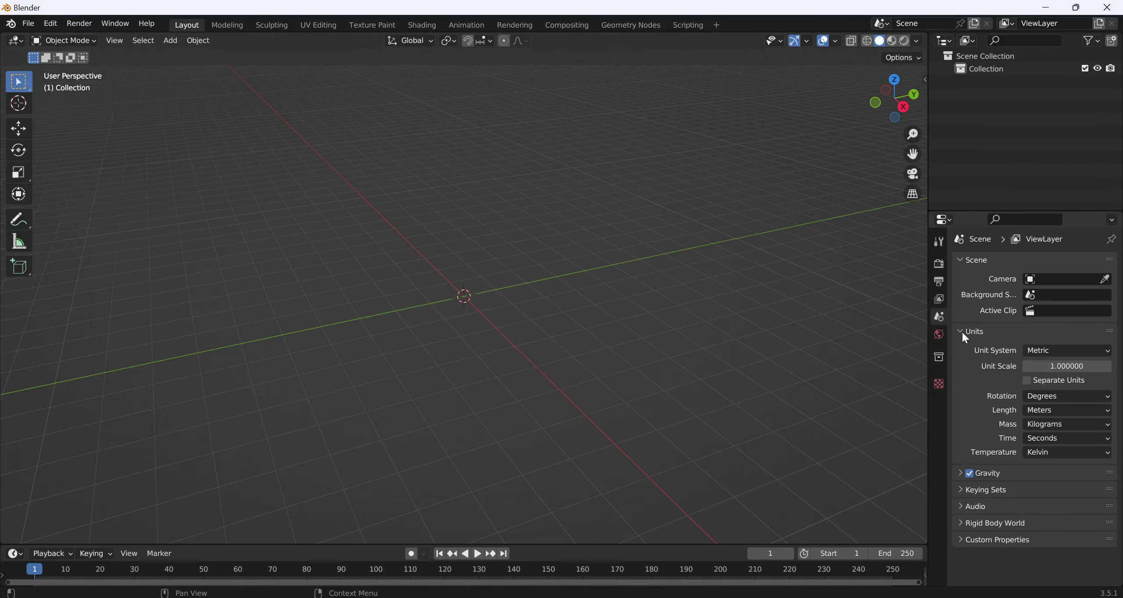
left_click(1055, 366)
type("0.01")
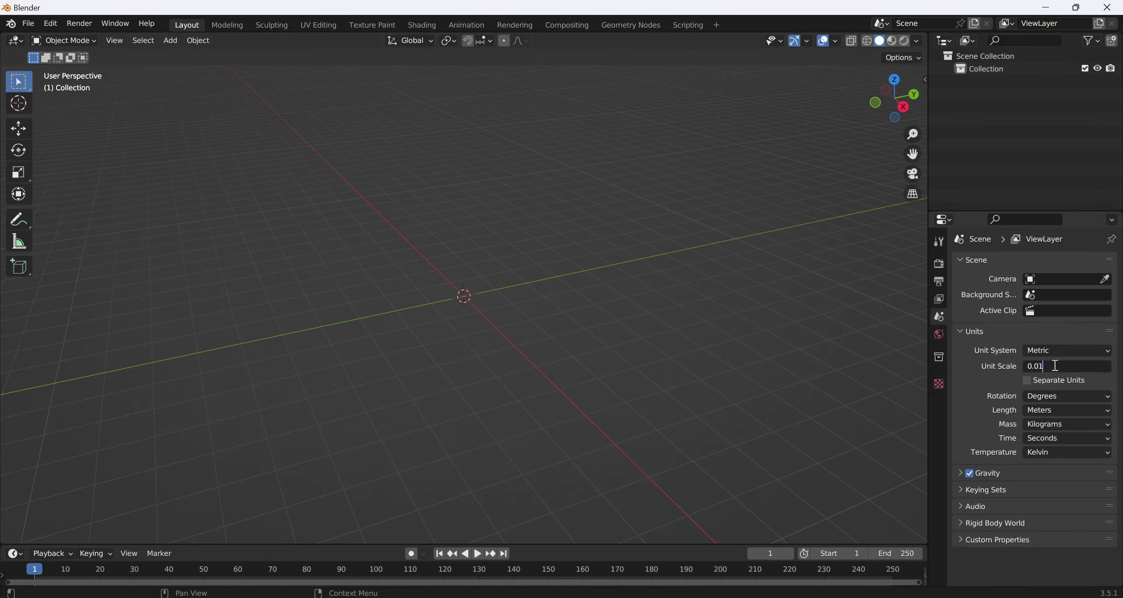
key("Return")
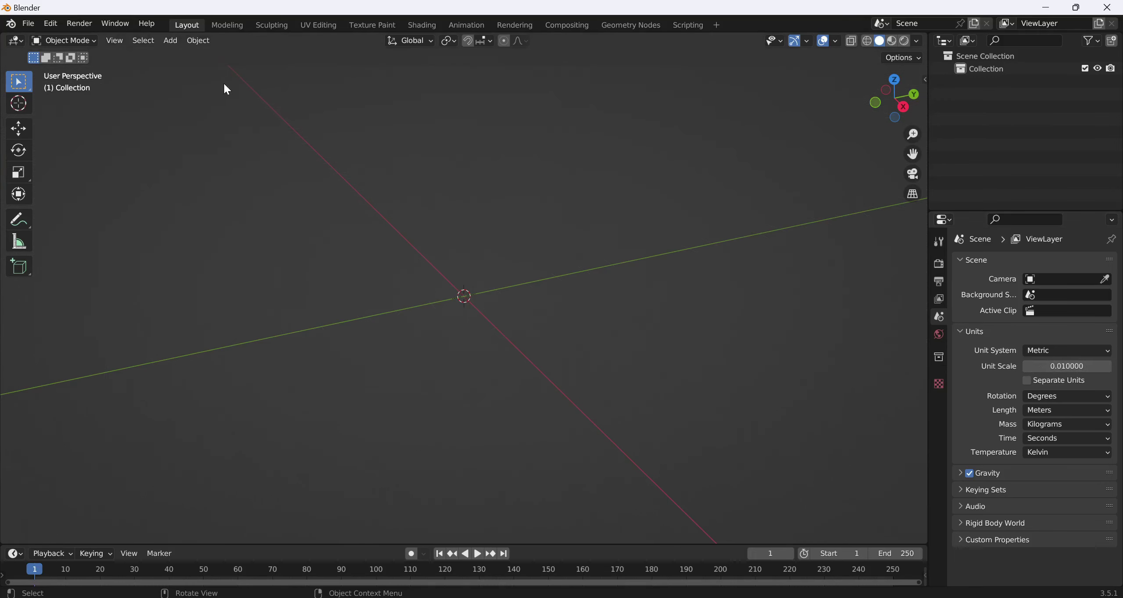
Import sk_ch_SoldierHeavy_01.FBX from Desktop\HatredModding\PsychoSoldier
left_click(32, 25)
mouse_move(134, 196)
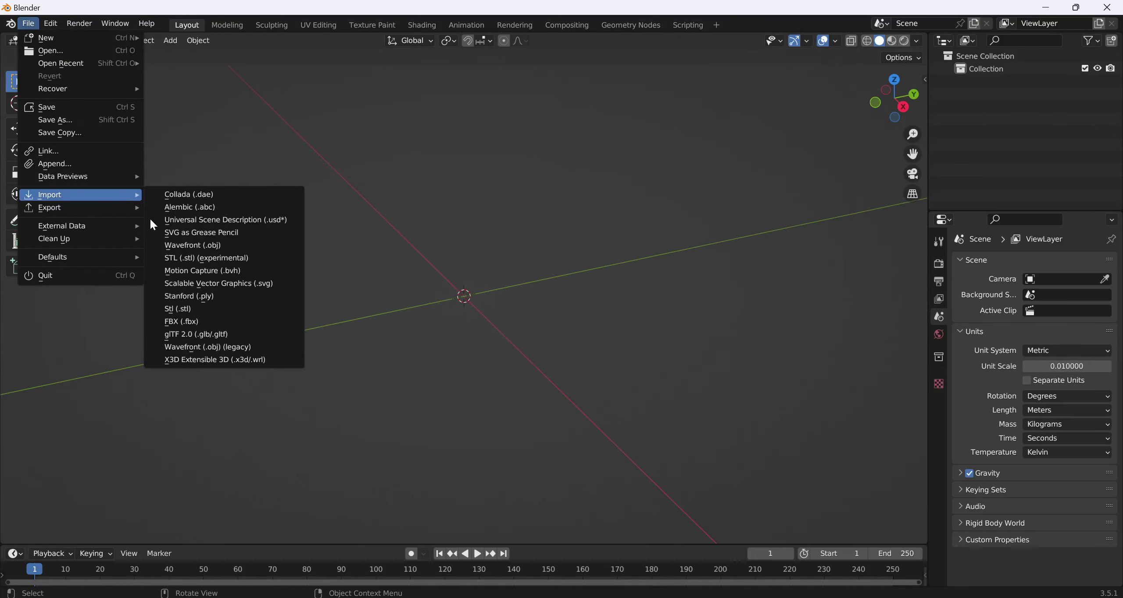
left_click(200, 321)
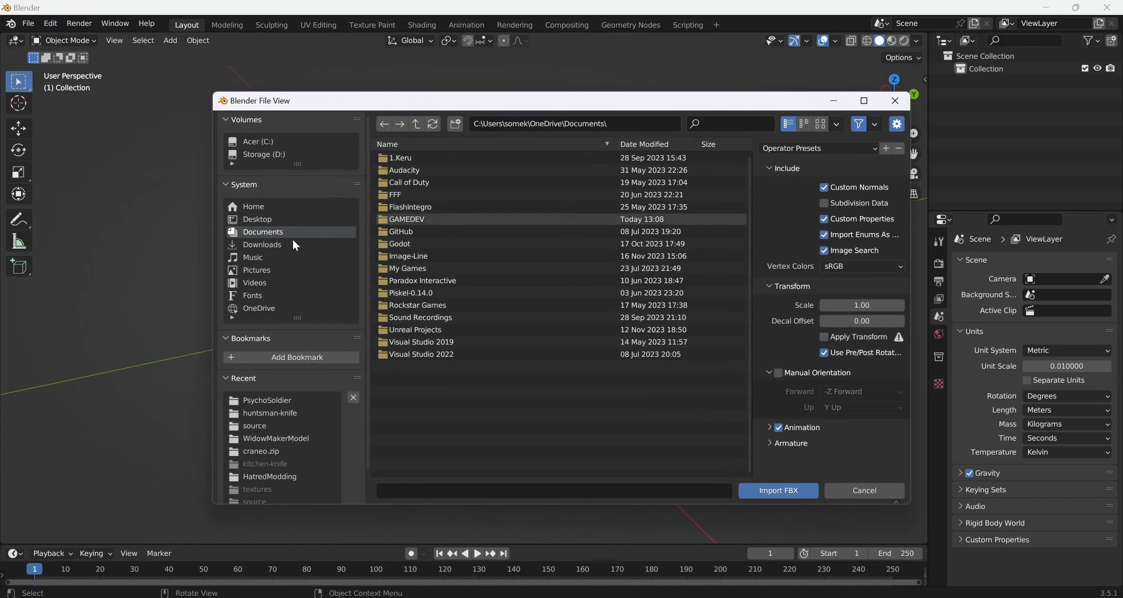
left_click(270, 219)
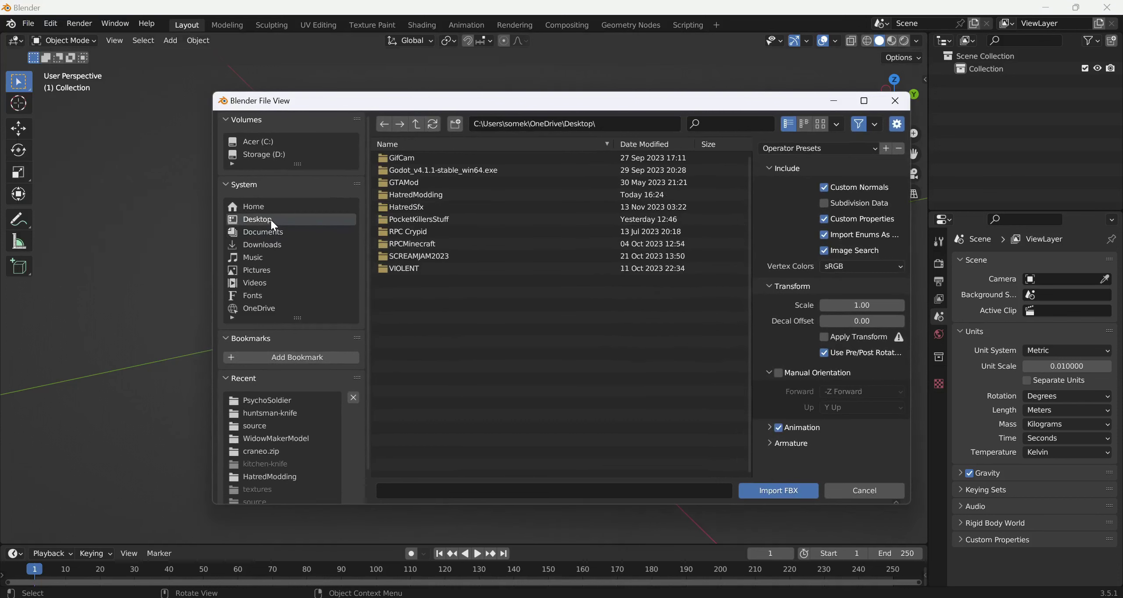
double_click(406, 195)
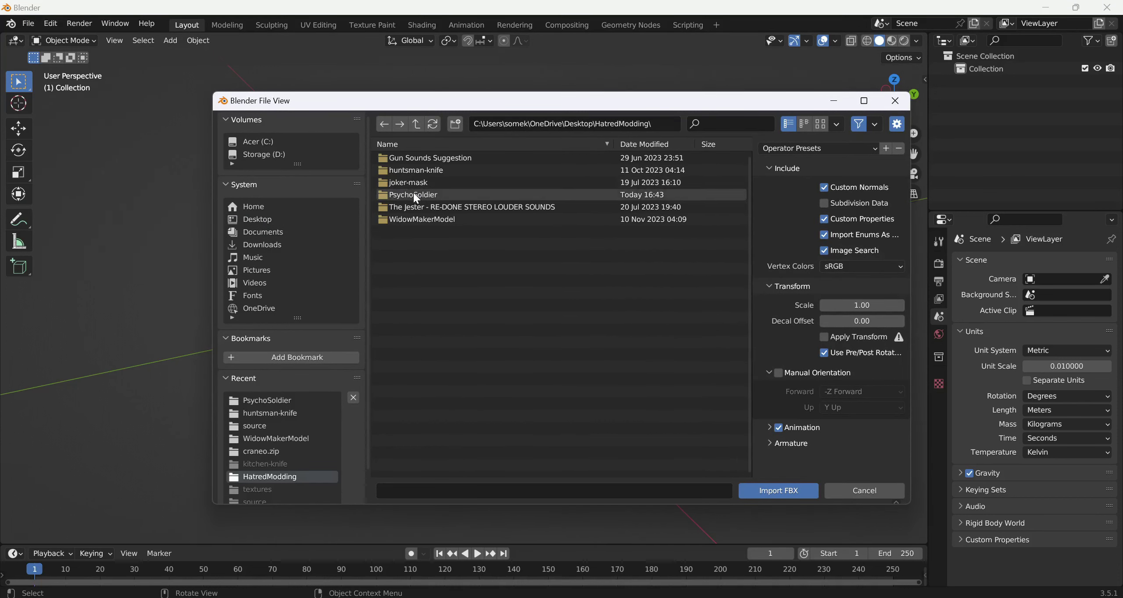
double_click(414, 194)
double_click(422, 159)
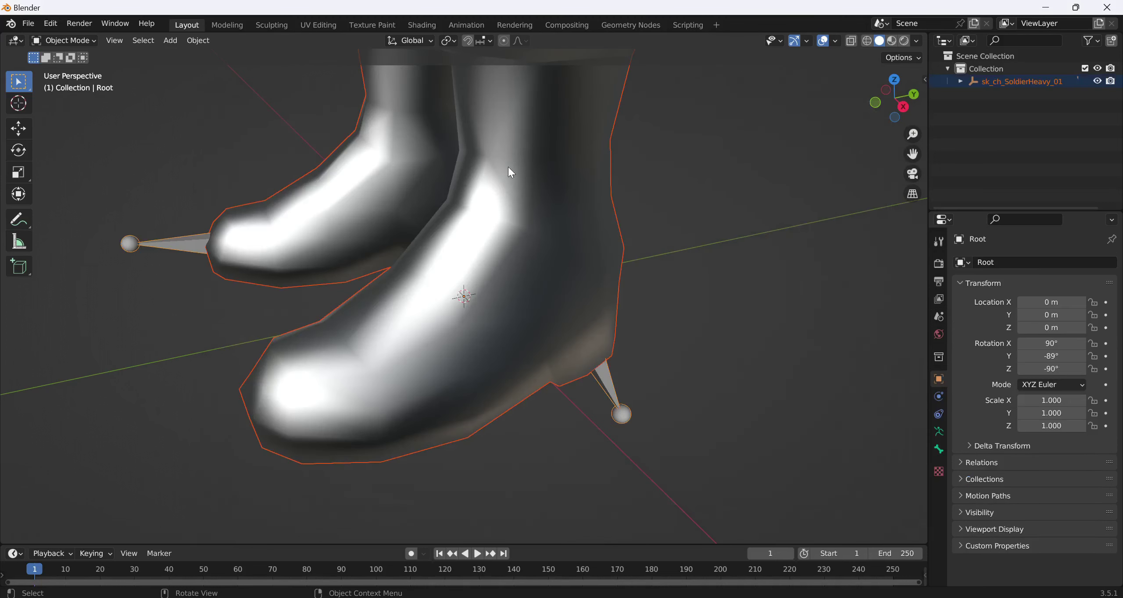
Zoom and orbit onto the imported soldier, then reveal its Root armature in the Outliner
scroll(607, 185, "down", 2)
scroll(607, 184, "down", 3)
scroll(606, 185, "down", 5)
scroll(607, 184, "down", 3)
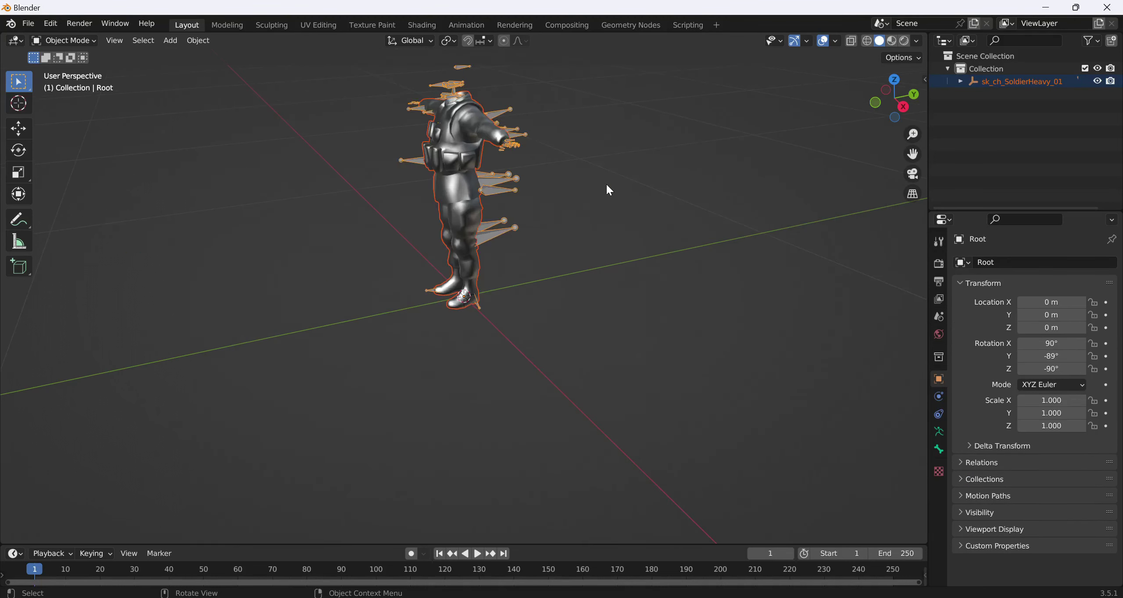
middle_click_drag(608, 190, 696, 234)
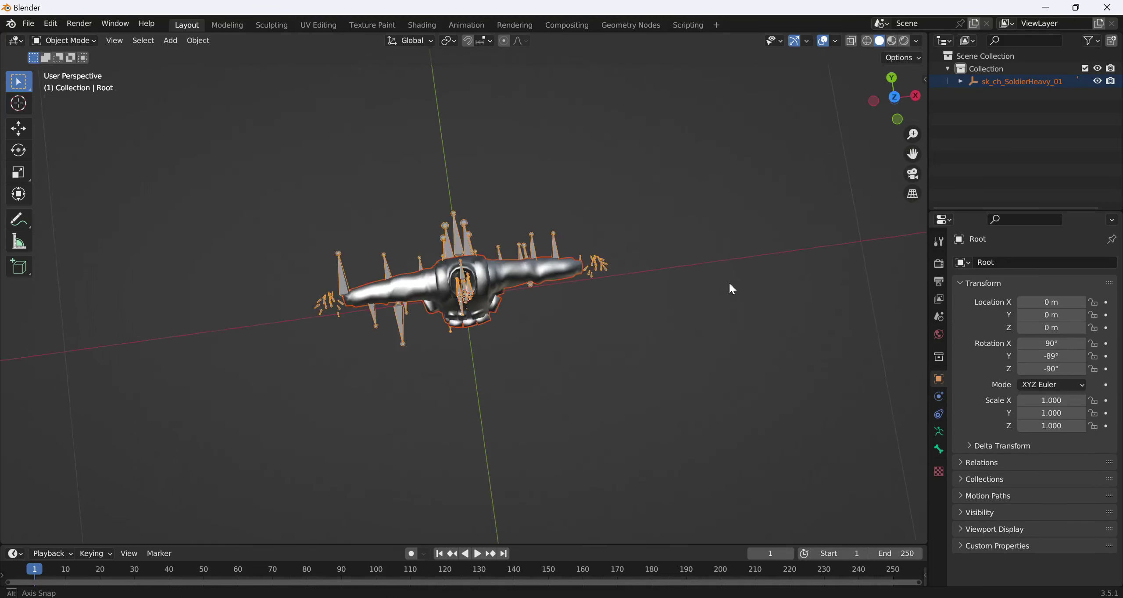
left_click(696, 234)
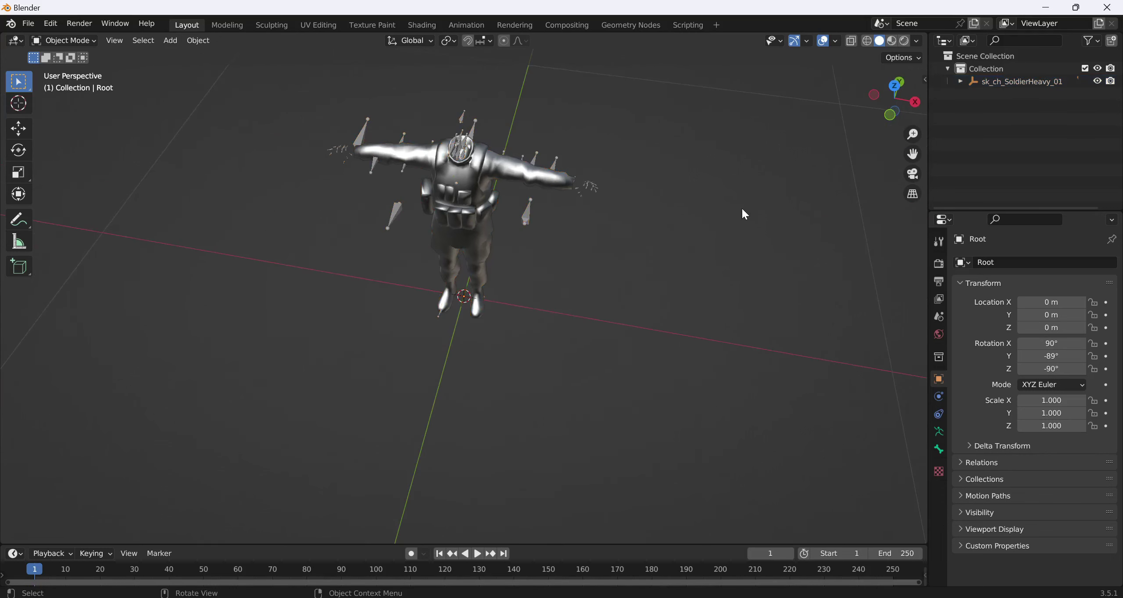
left_click(960, 81)
Import the cop head FBX from the PsychoSoldier folder
left_click(30, 21)
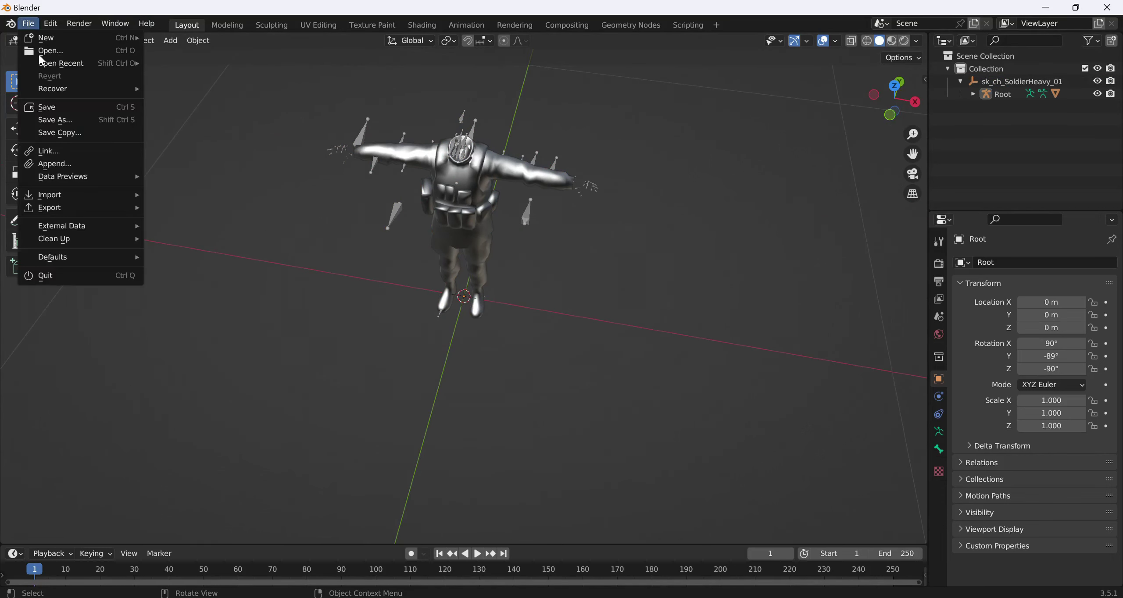
mouse_move(129, 197)
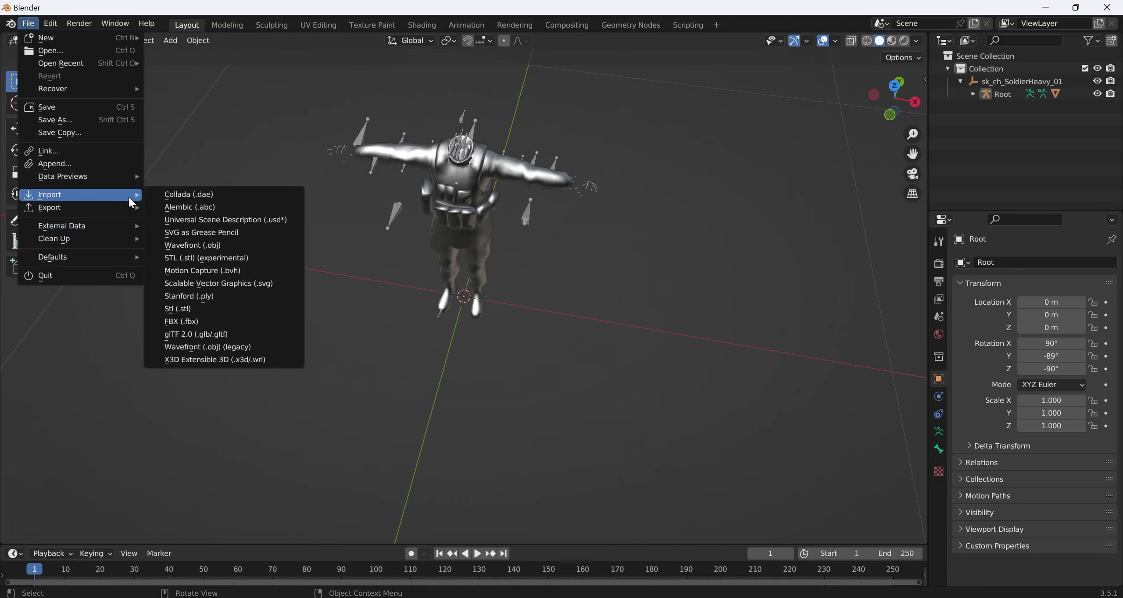
left_click(210, 323)
left_click(468, 171)
double_click(469, 170)
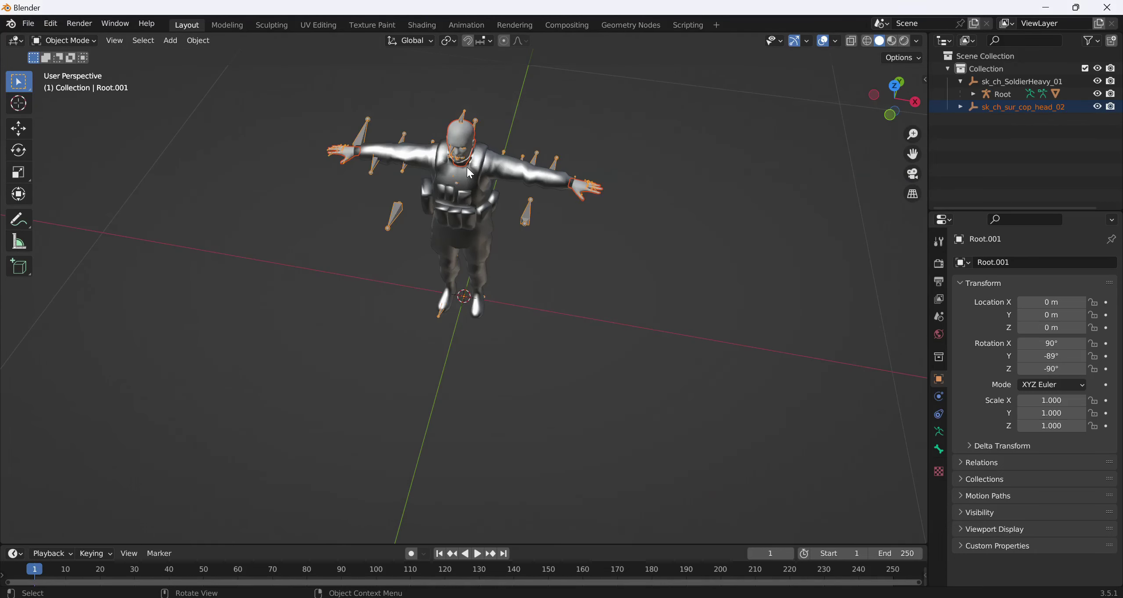
Delete the extra soldier and cop head parent objects and the head's Root.001 armature
left_click(960, 108)
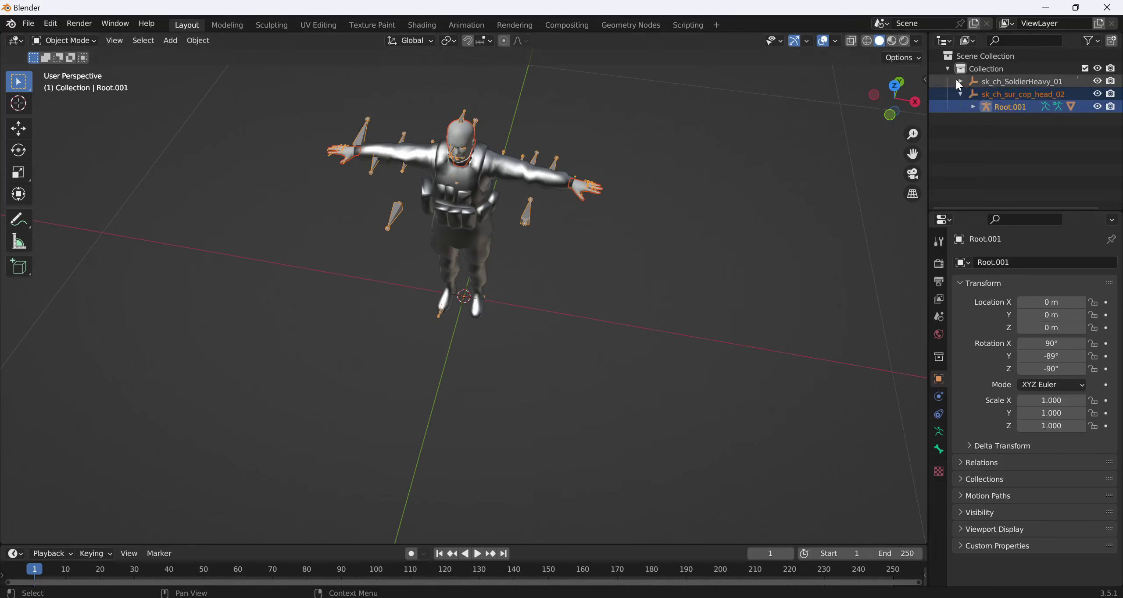
left_click(977, 81)
right_click(977, 81)
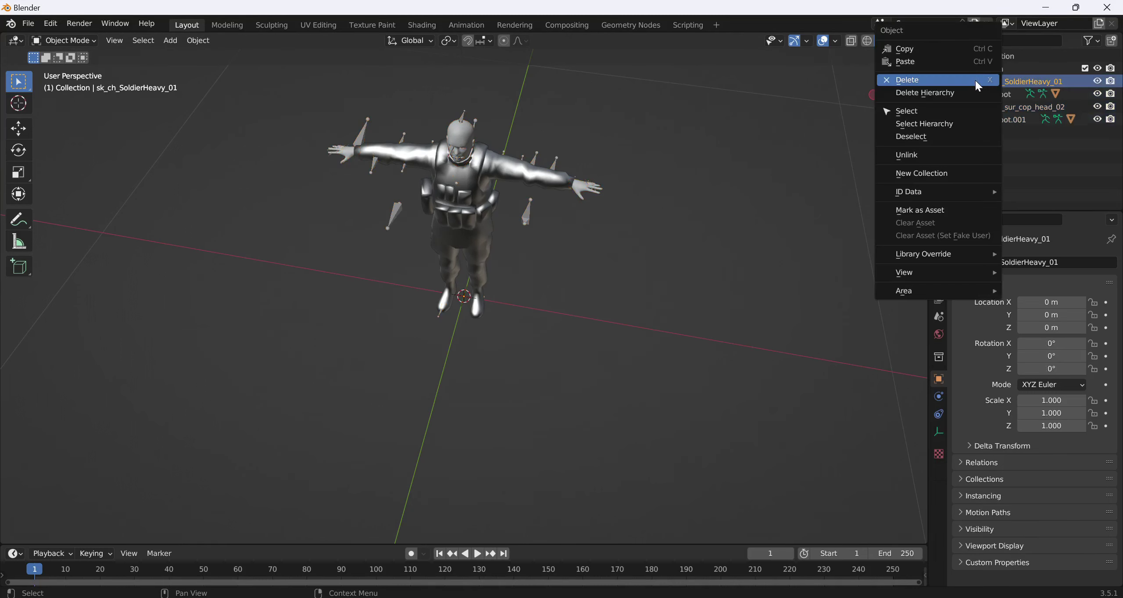
left_click(945, 81)
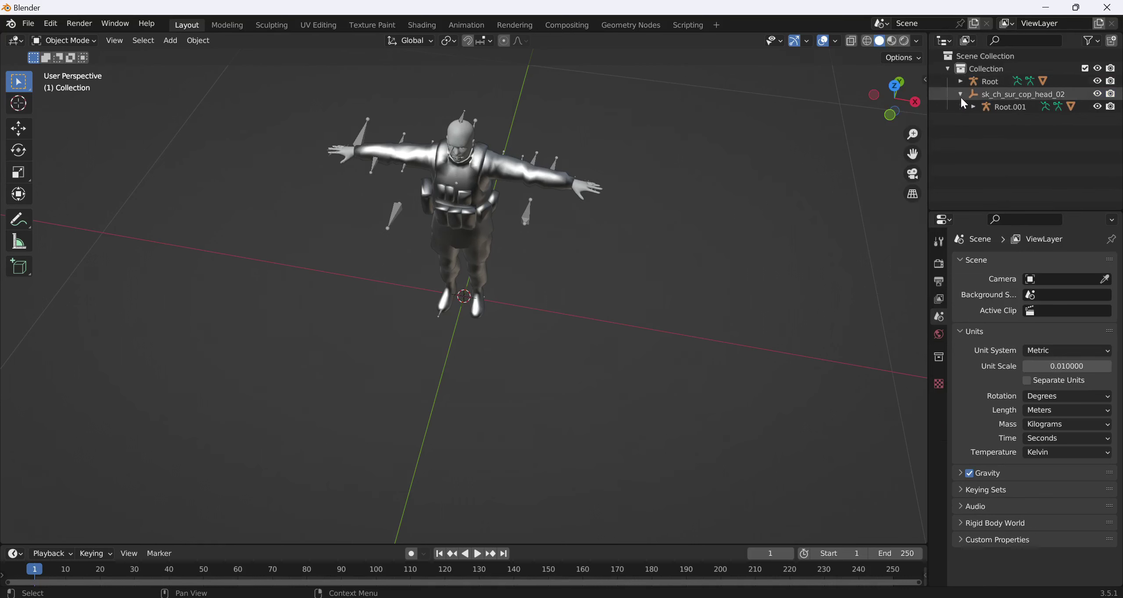
left_click(974, 107)
left_click(988, 96)
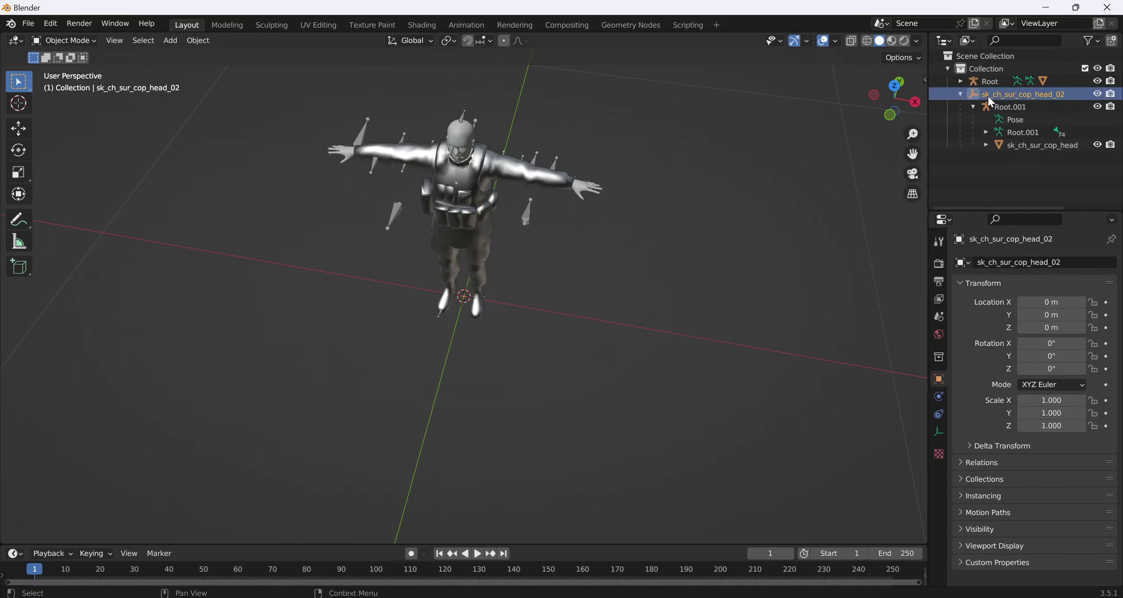
right_click(988, 96)
left_click(970, 97)
left_click(993, 98)
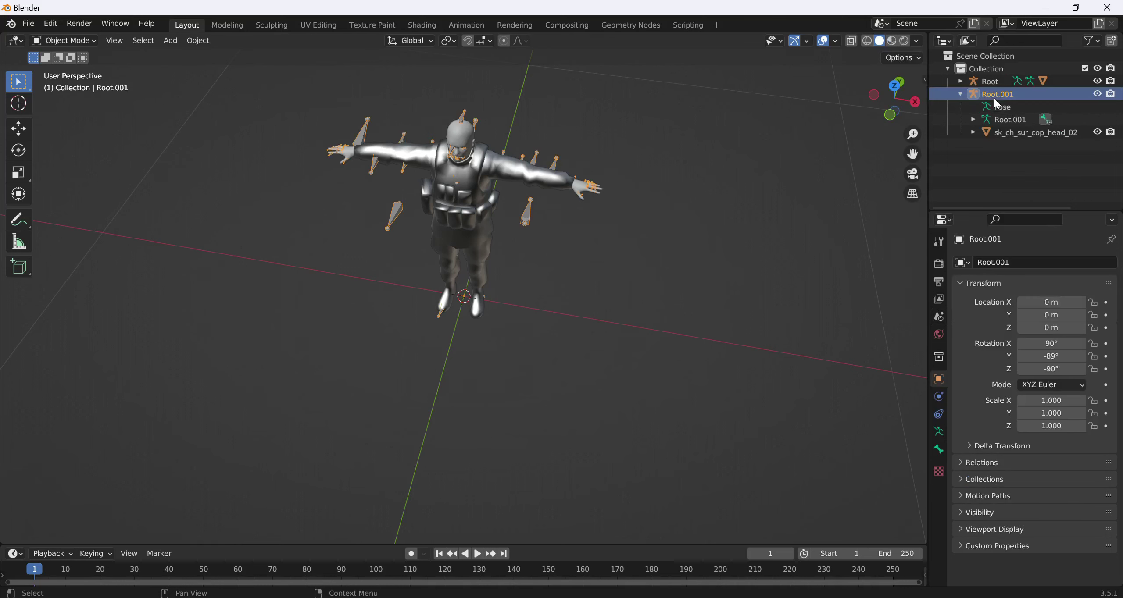
right_click(993, 98)
left_click(976, 98)
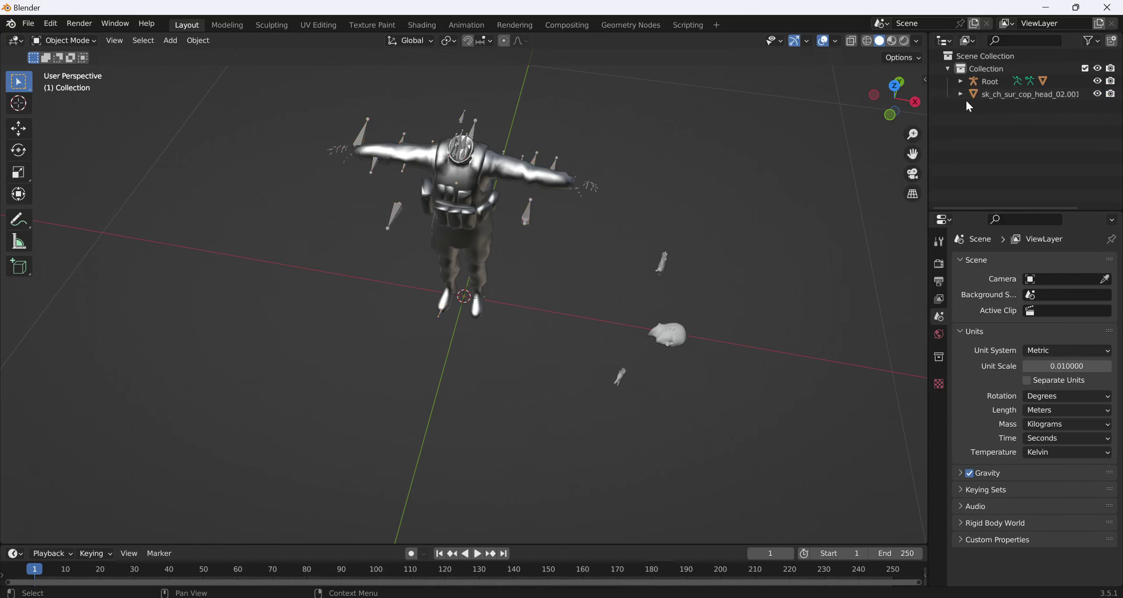
Set the cop head mesh's Y rotation to 0°
left_click(983, 96)
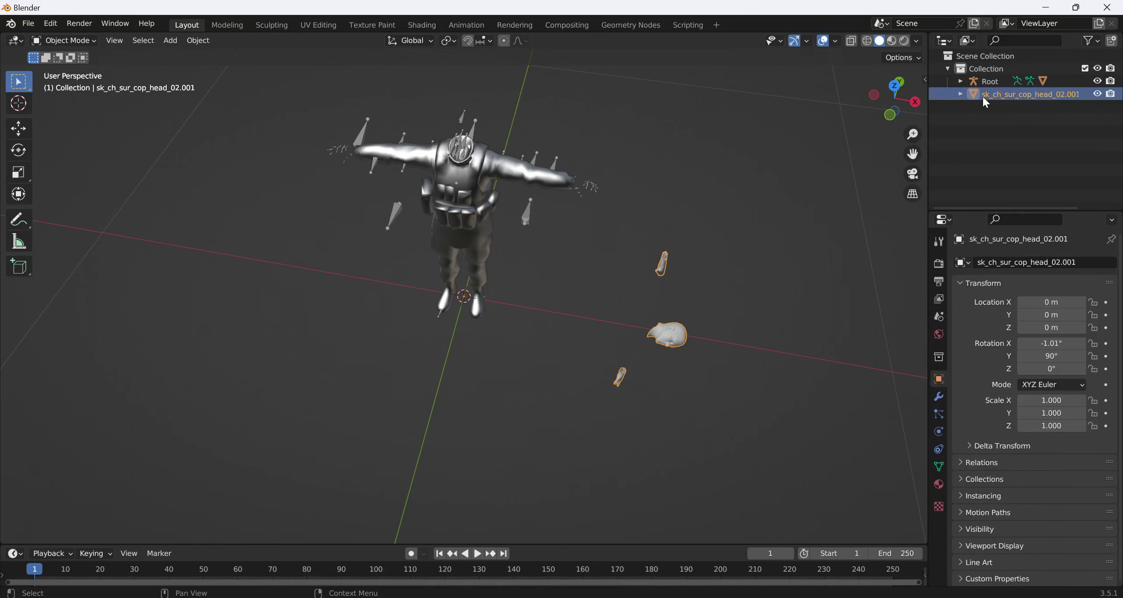
left_click(961, 94)
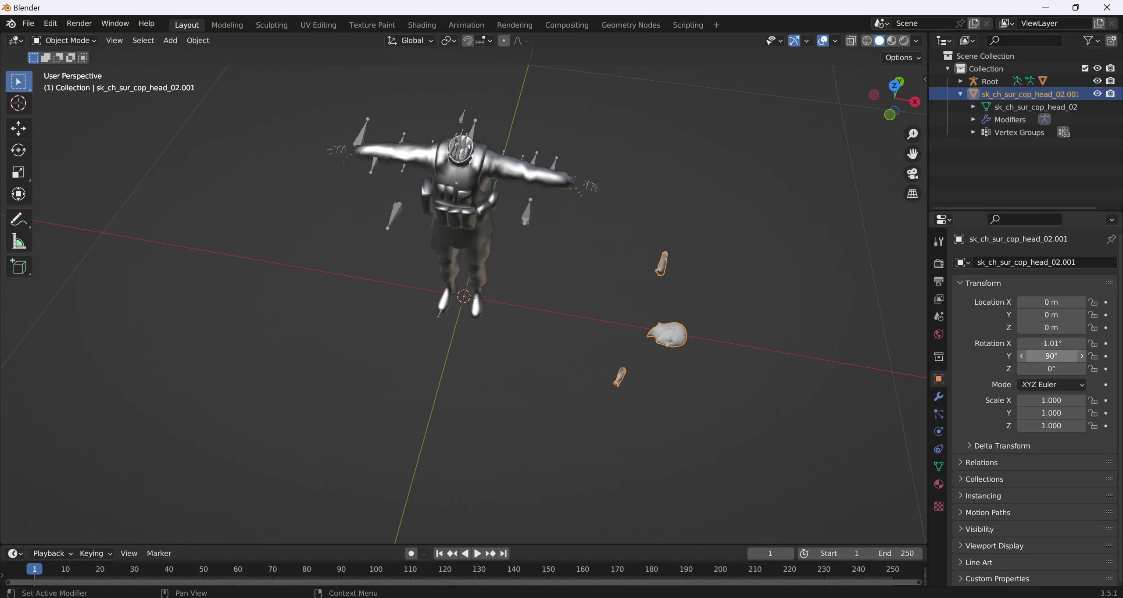
left_click(1051, 356)
type("0")
key("Return")
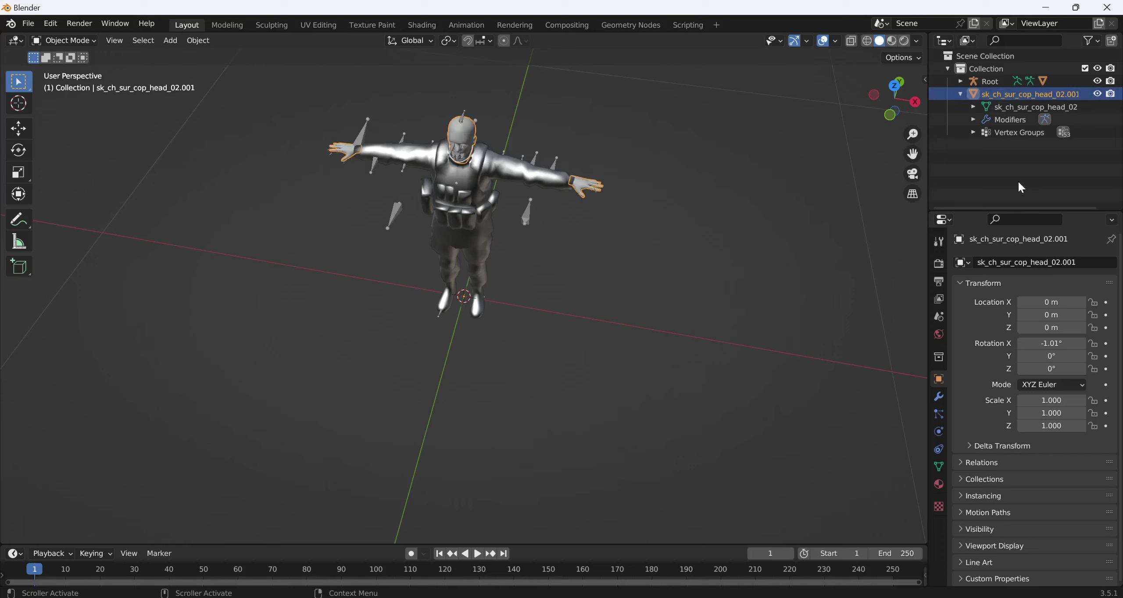
Join the cop head mesh into the soldier body mesh, with the soldier active, using Ctrl+J
left_click(1018, 182)
left_click(961, 82)
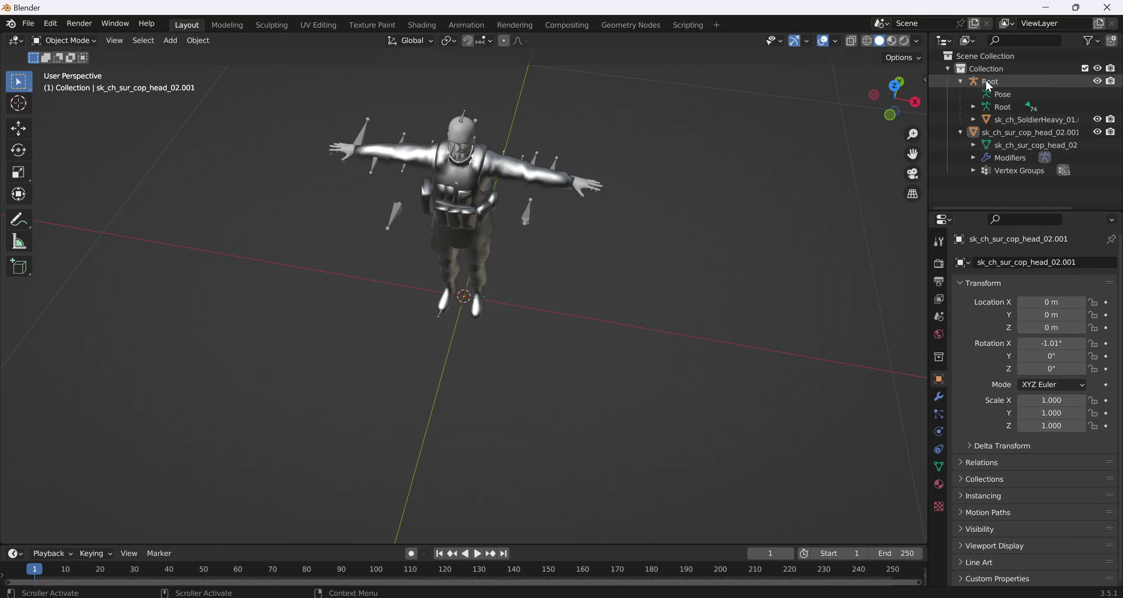
left_click(992, 79)
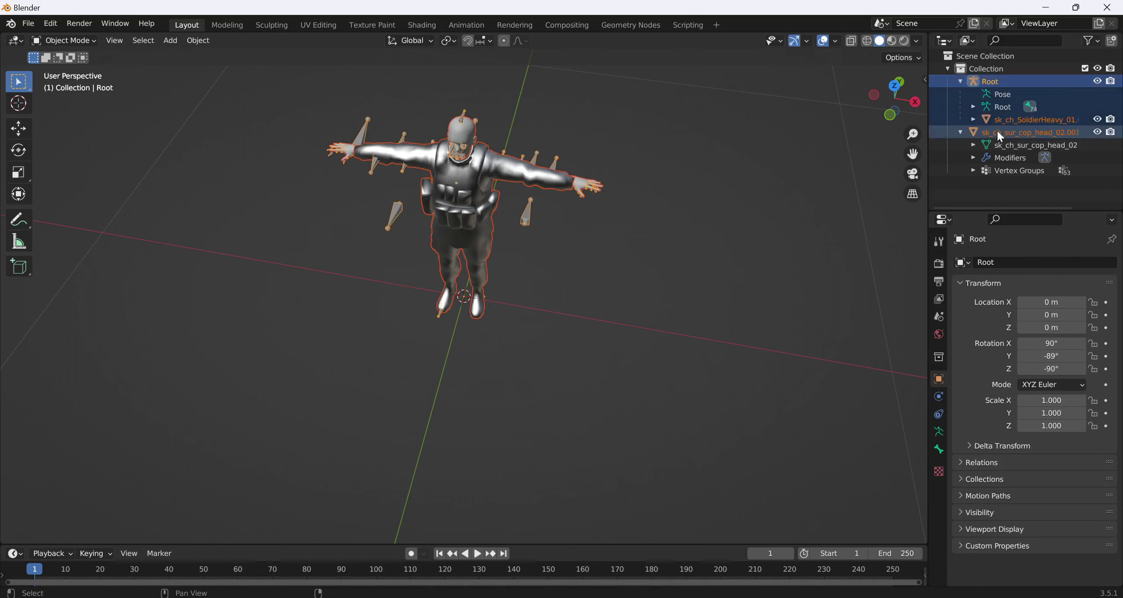
left_click(996, 131, "shift")
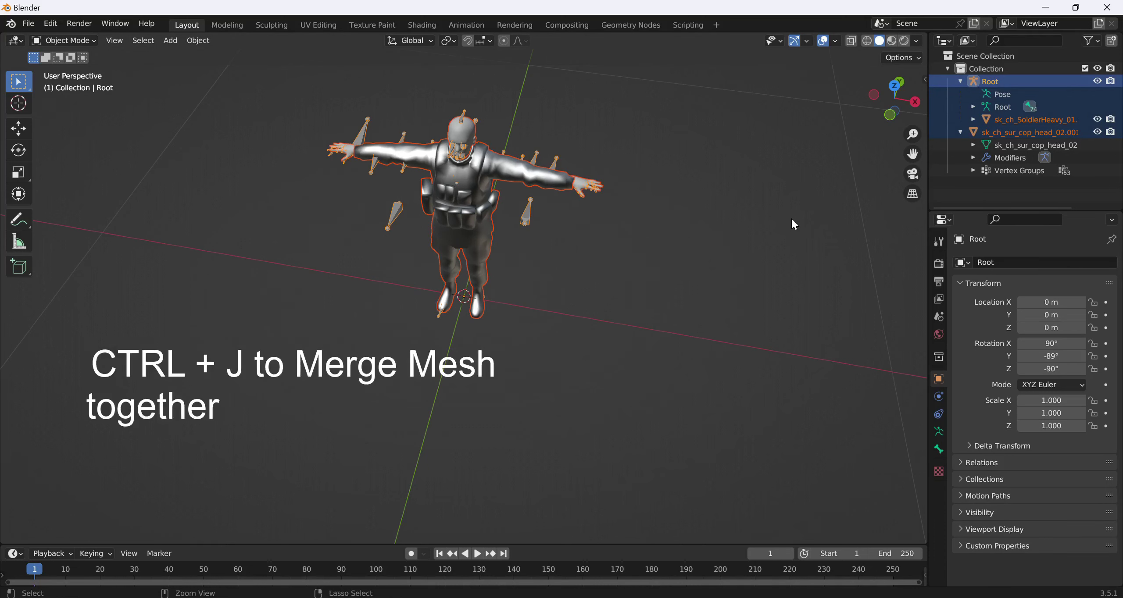
left_click(1023, 121)
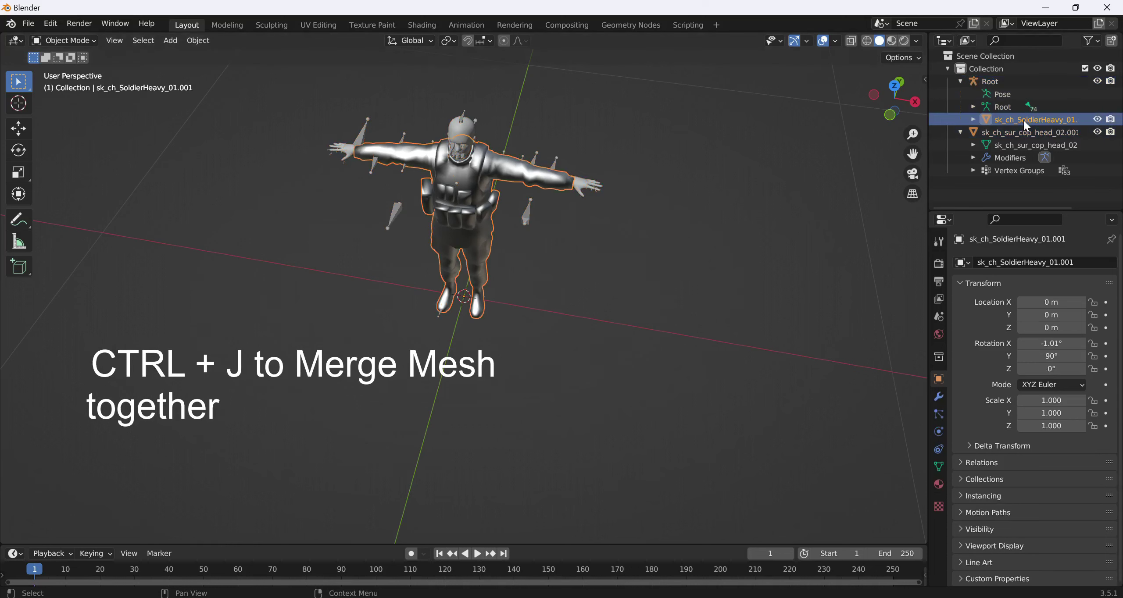
left_click(1000, 133, "shift")
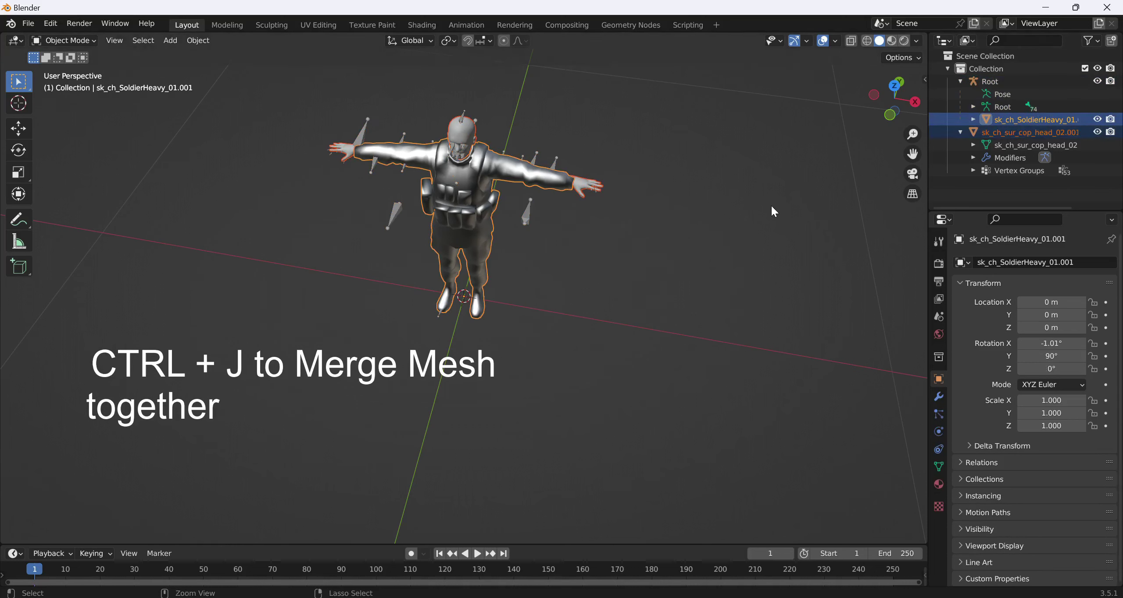
key("ctrl+j")
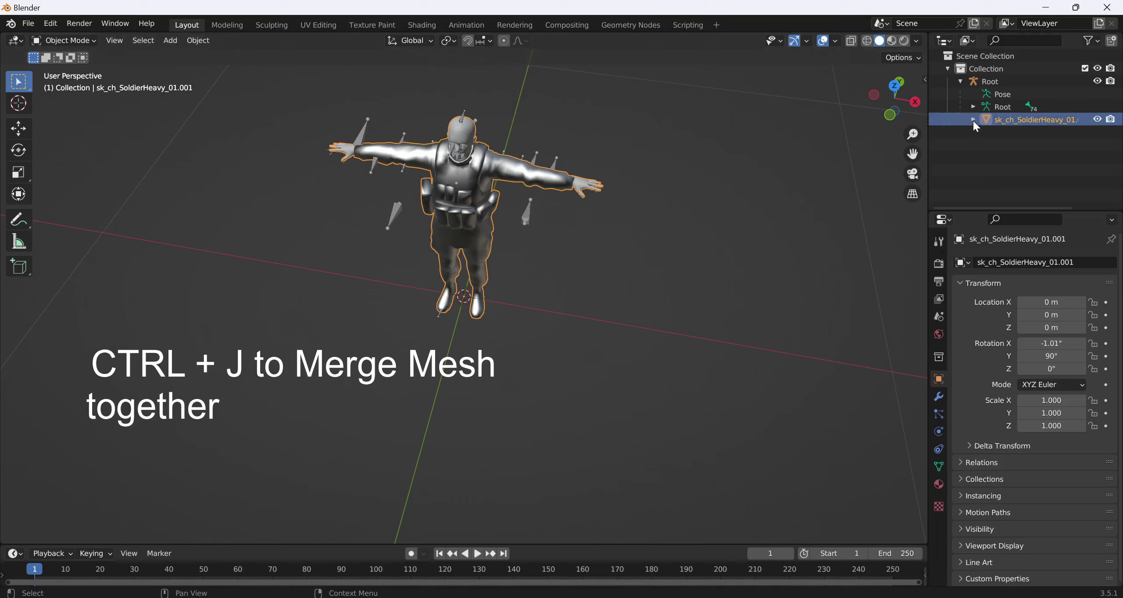
left_click(973, 121)
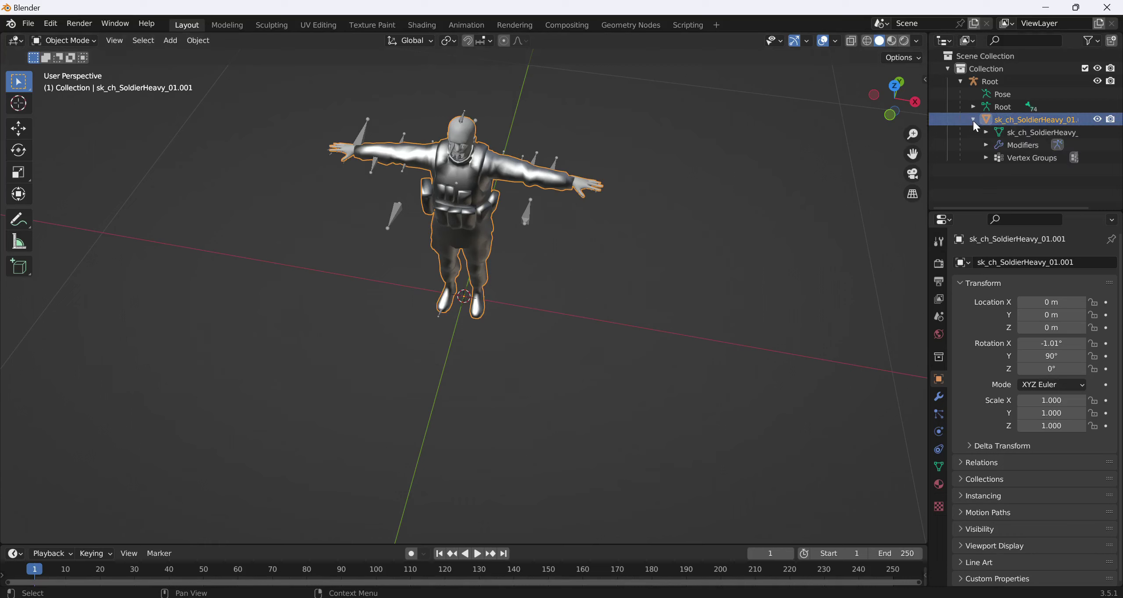
Switch the Root armature to Pose Mode and rotate the rig with the Rotate tool
left_click(651, 279)
left_click(82, 39)
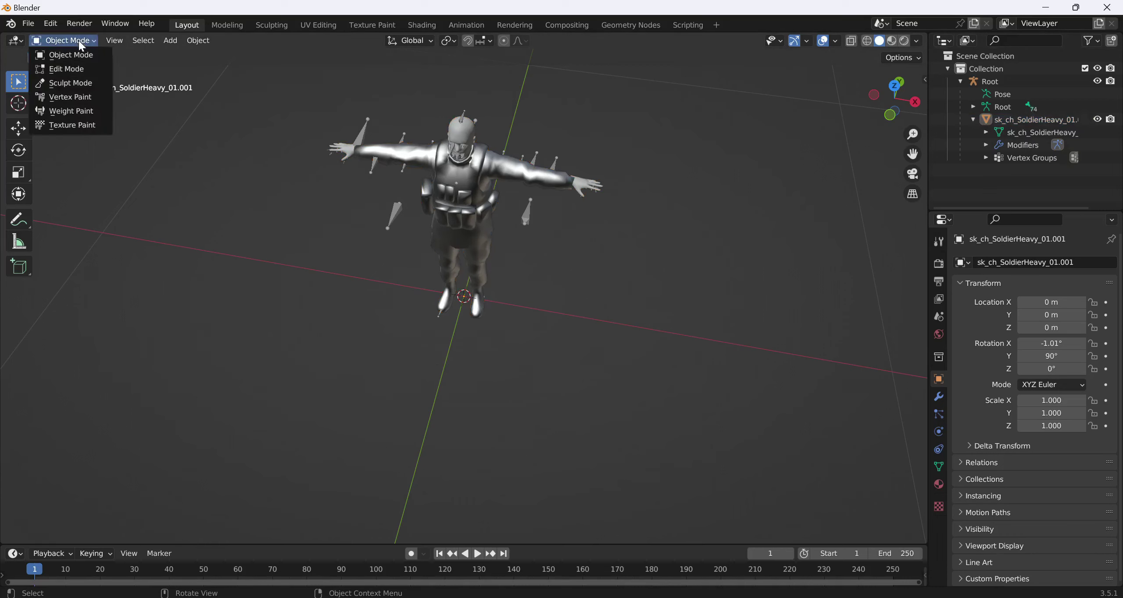
left_click(84, 41)
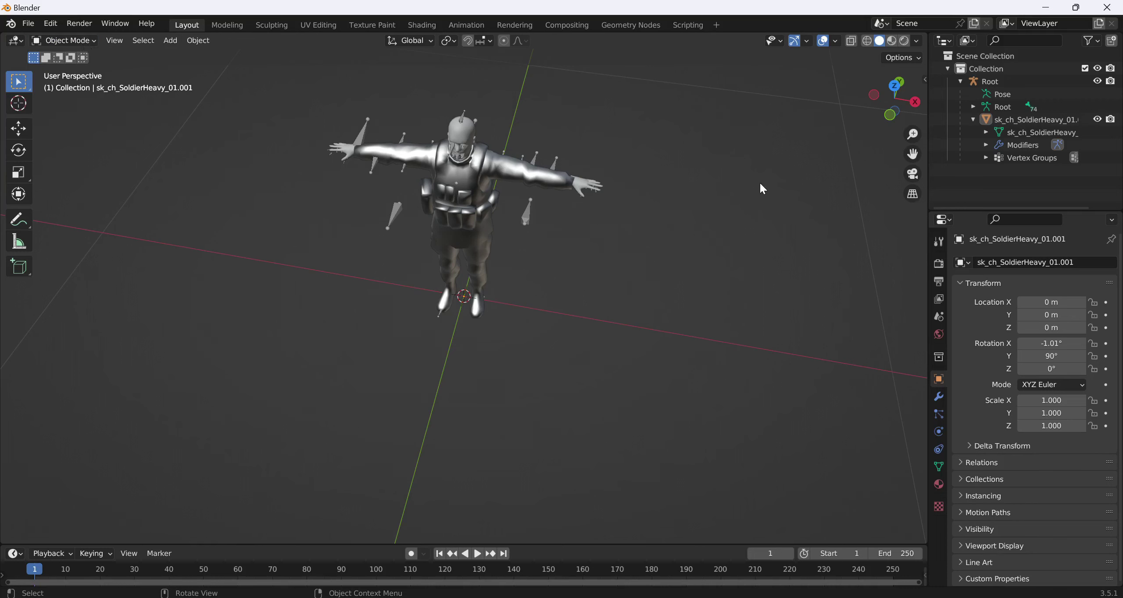
left_click(1004, 80)
left_click(81, 41)
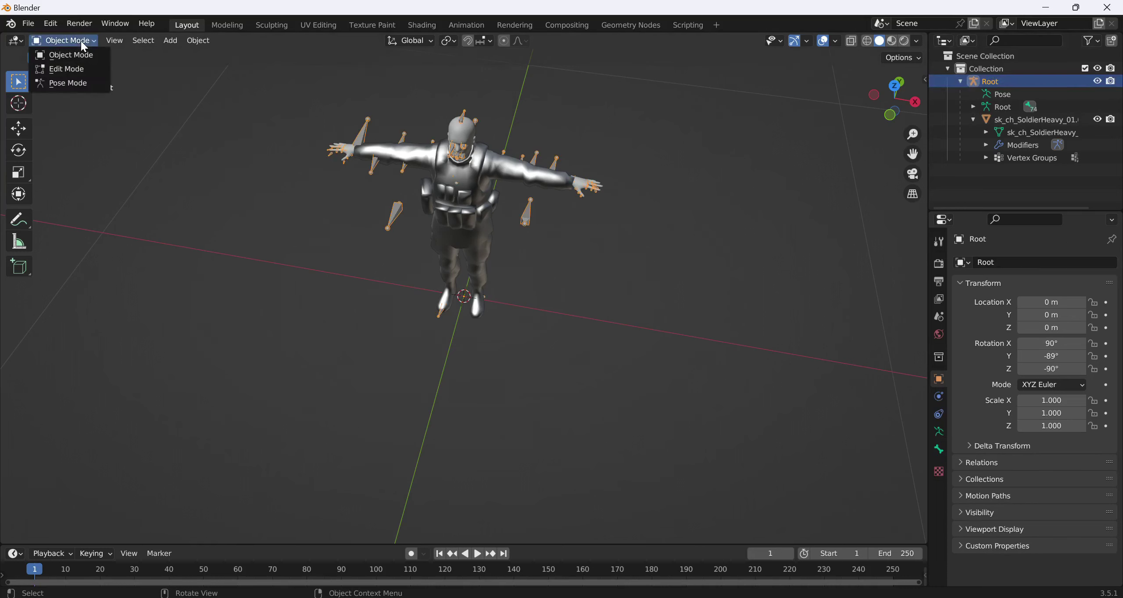
left_click(74, 83)
left_click(18, 150)
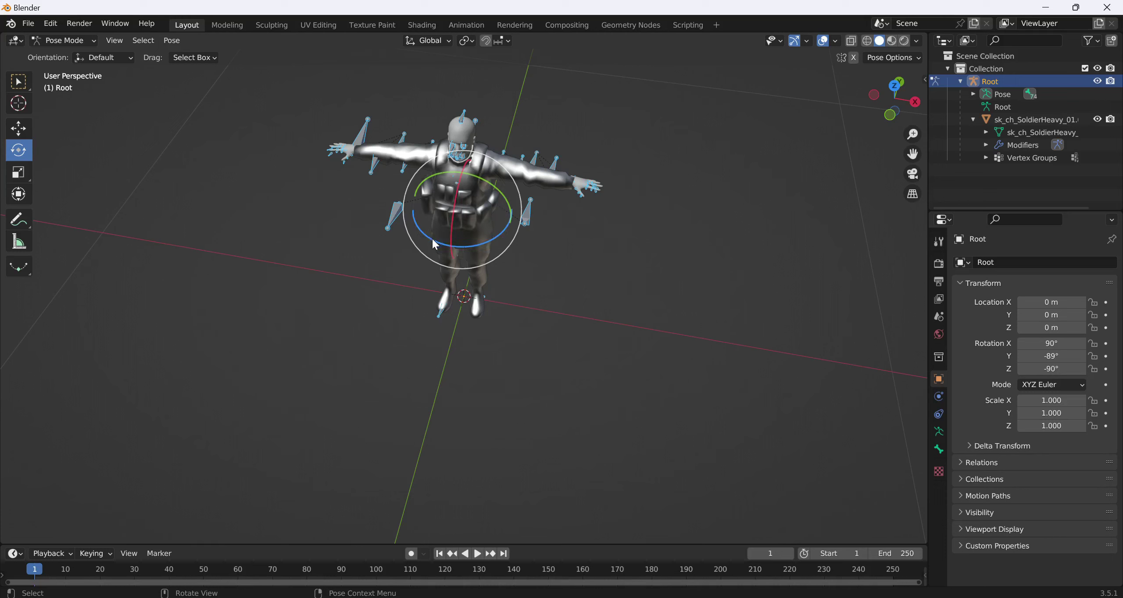
left_click_drag(432, 239, 416, 265)
Start an FBX export targeting Desktop > HatredModding > PsychoSoldier
left_click(415, 266)
left_click(37, 23)
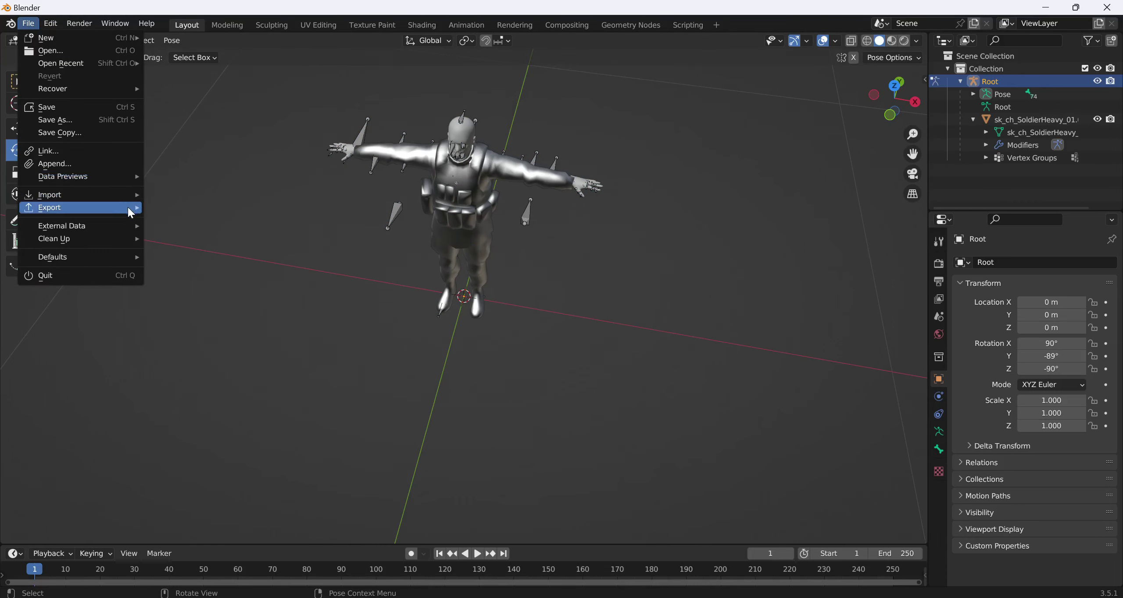
mouse_move(79, 208)
left_click(204, 322)
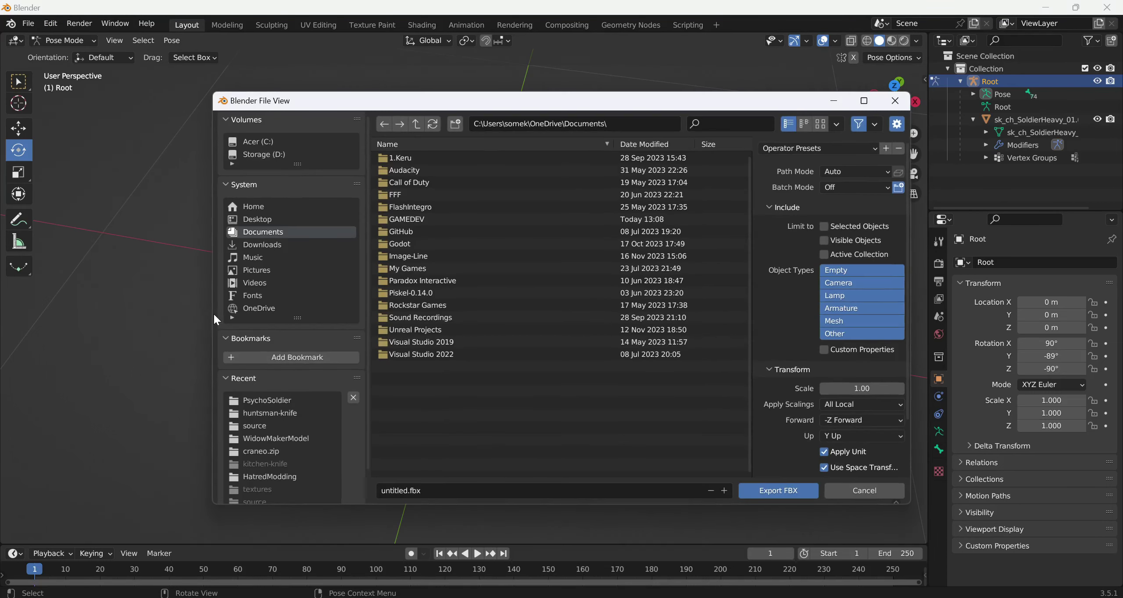
left_click(312, 219)
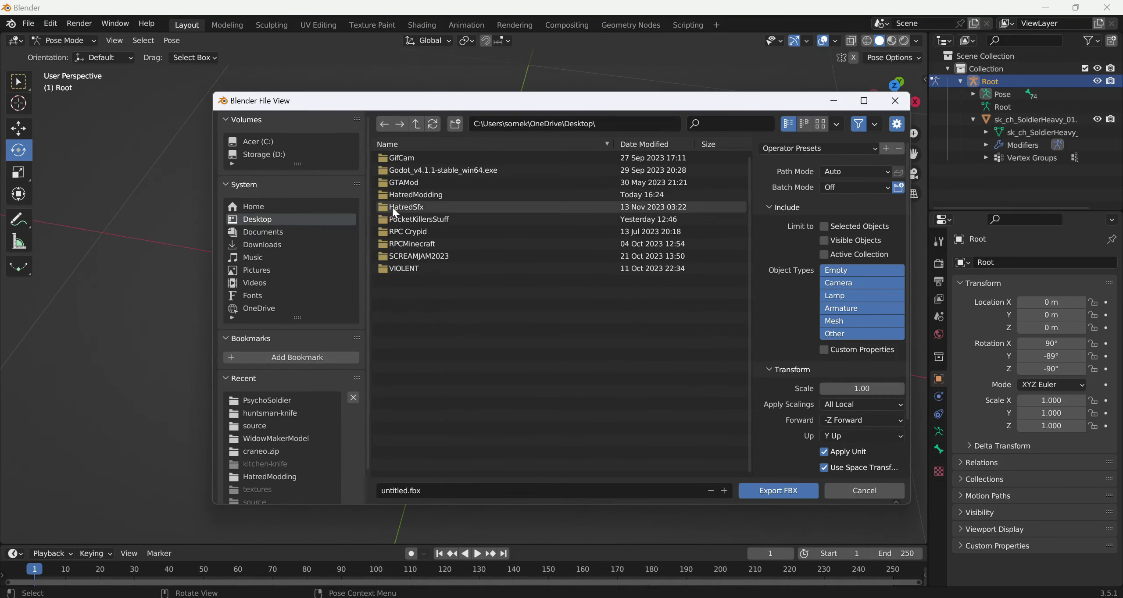
double_click(431, 196)
double_click(431, 196)
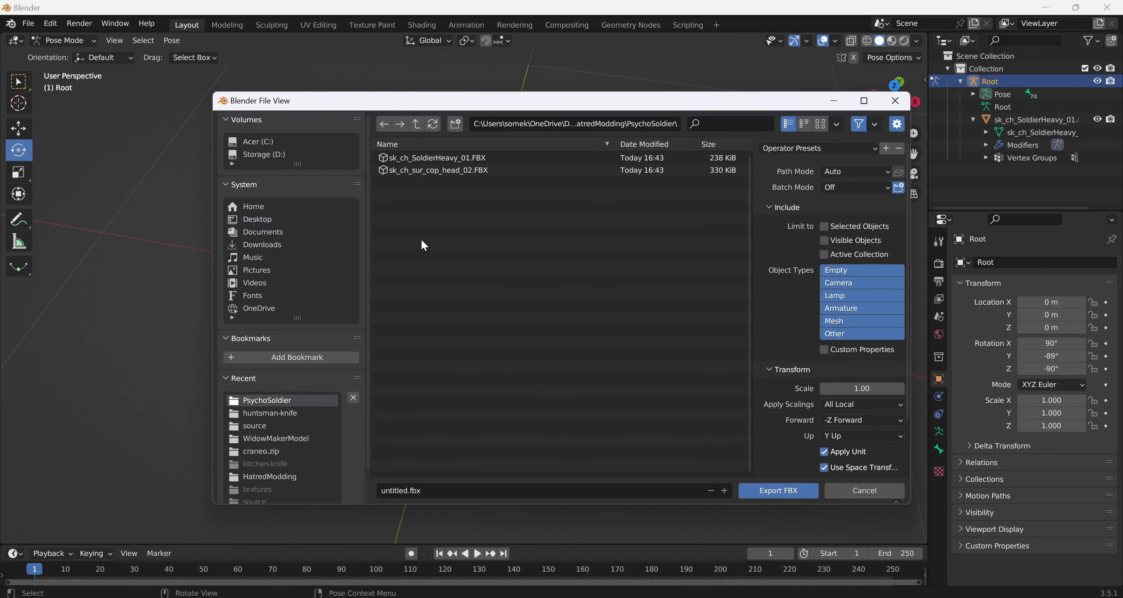
Name the export file PsychoSoldier.fbx
left_click(411, 497)
key("Caps_Lock")
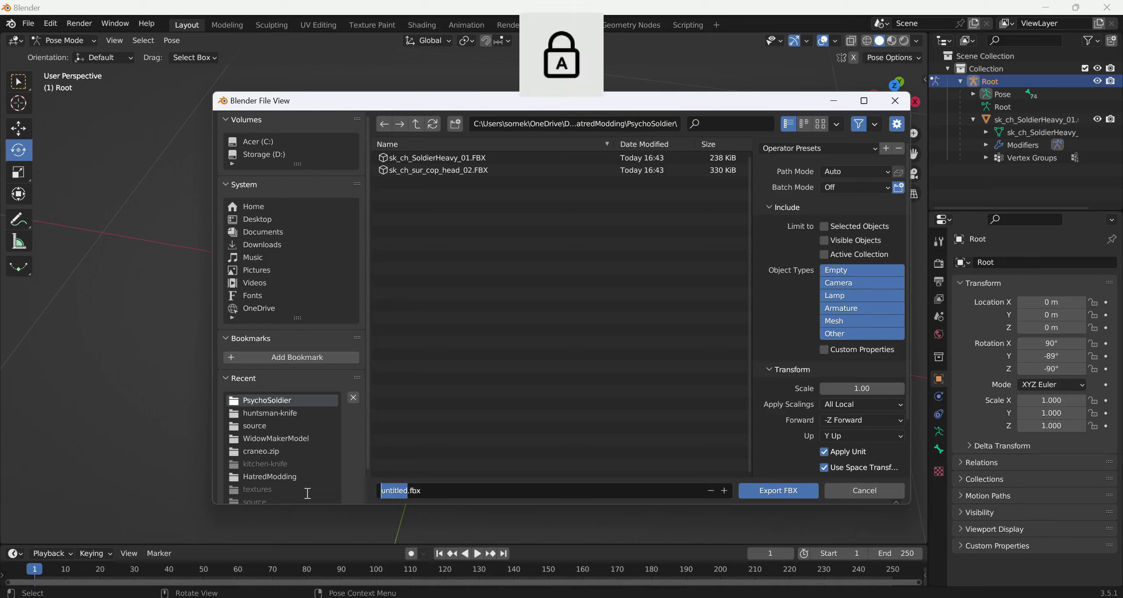
type("P")
key("Caps_Lock")
type("sychoSoldier")
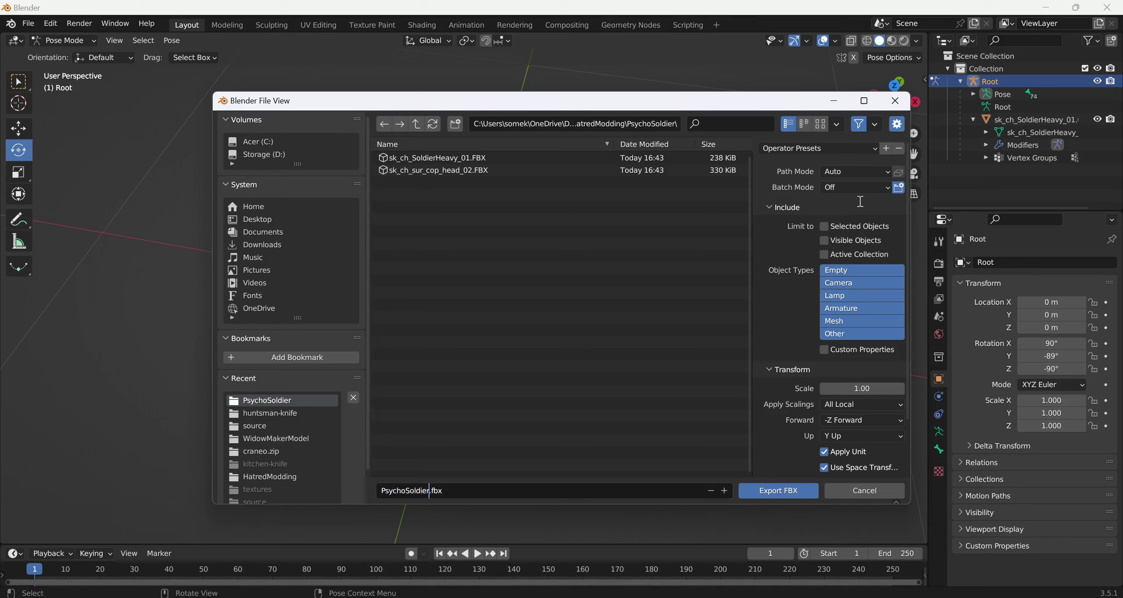
key("Return")
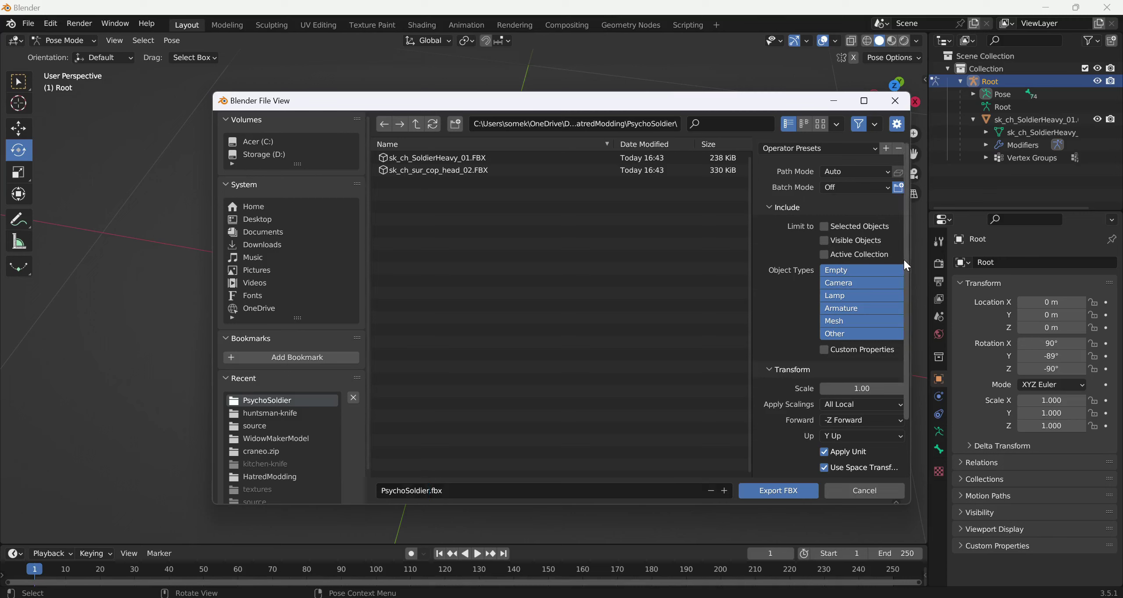
Export PsychoSoldier.fbx with Armature FBXNode Type set to Root and Smoothing set to Face
scroll(905, 260, "down", 3)
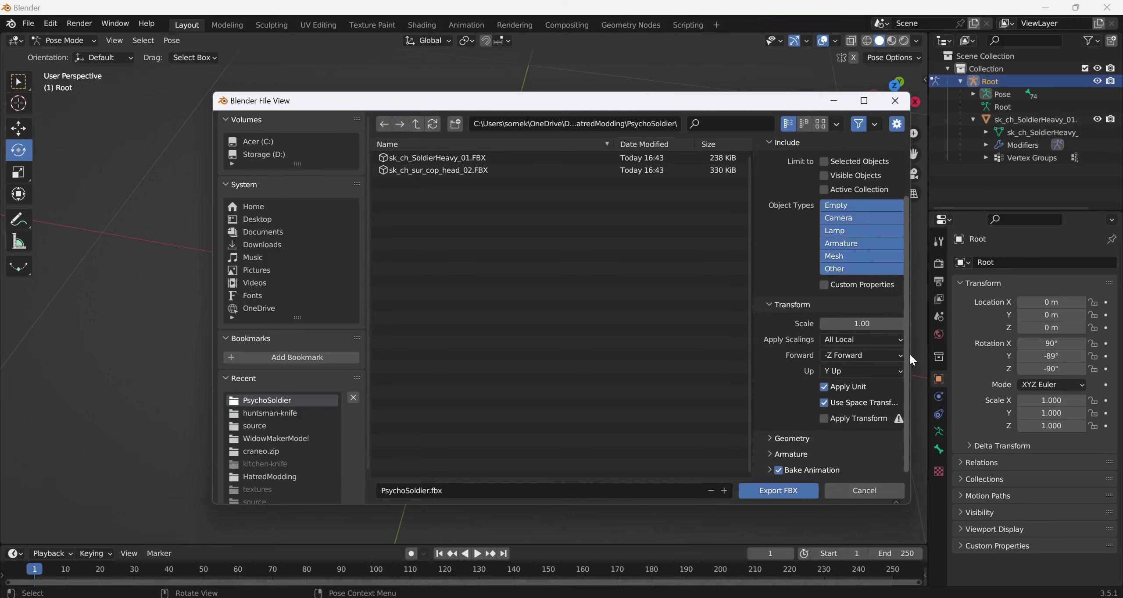
left_click(769, 470)
scroll(906, 465, "down", 5)
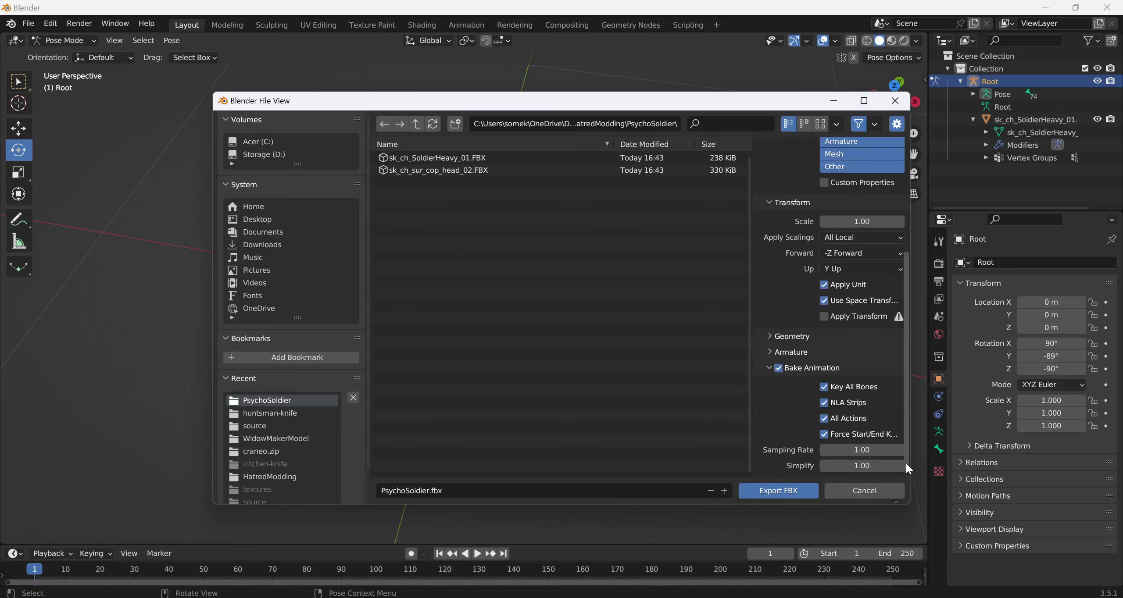
left_click(770, 353)
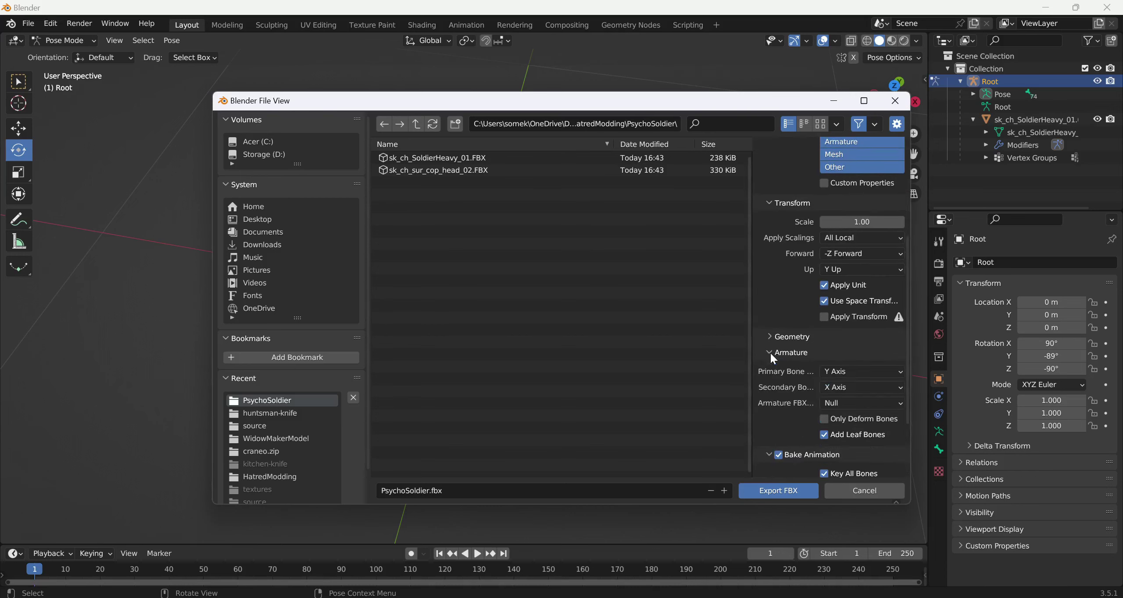
left_click(848, 402)
left_click(826, 429)
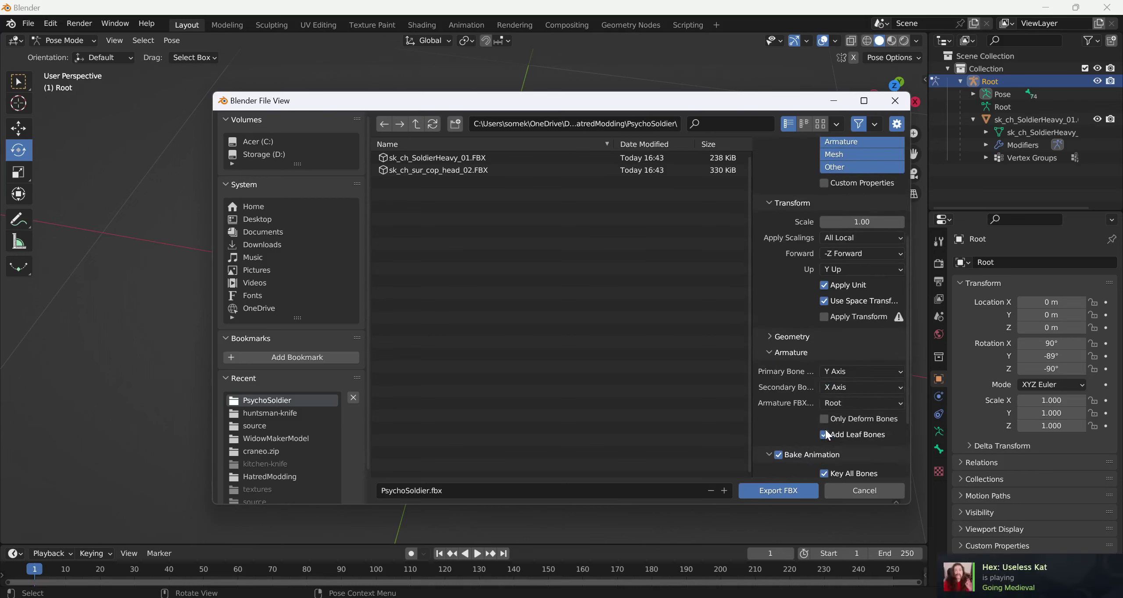
left_click(769, 337)
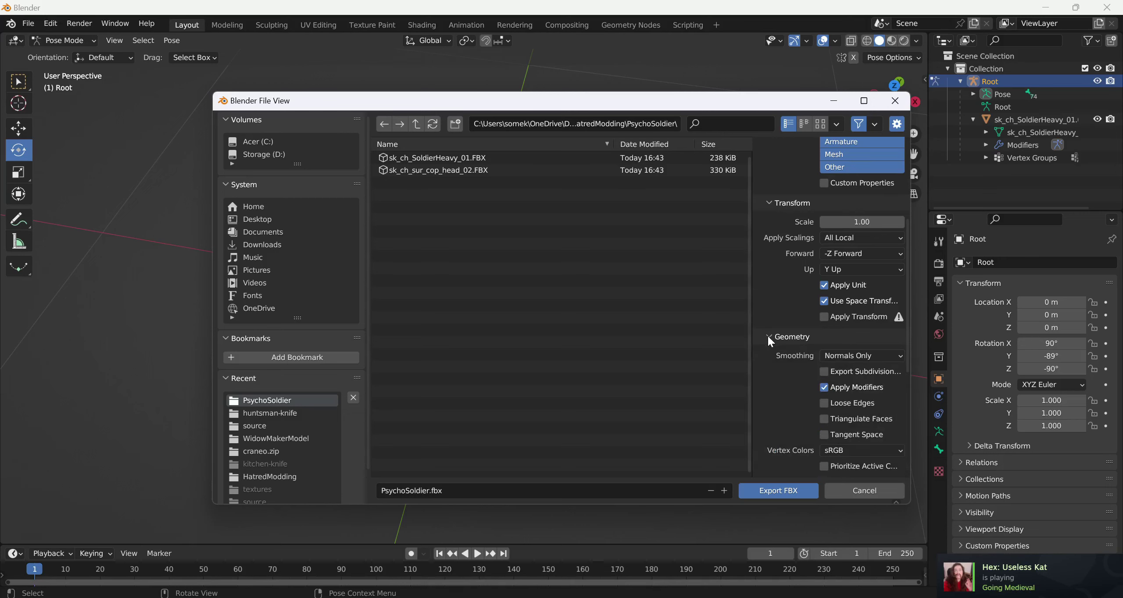
left_click(837, 356)
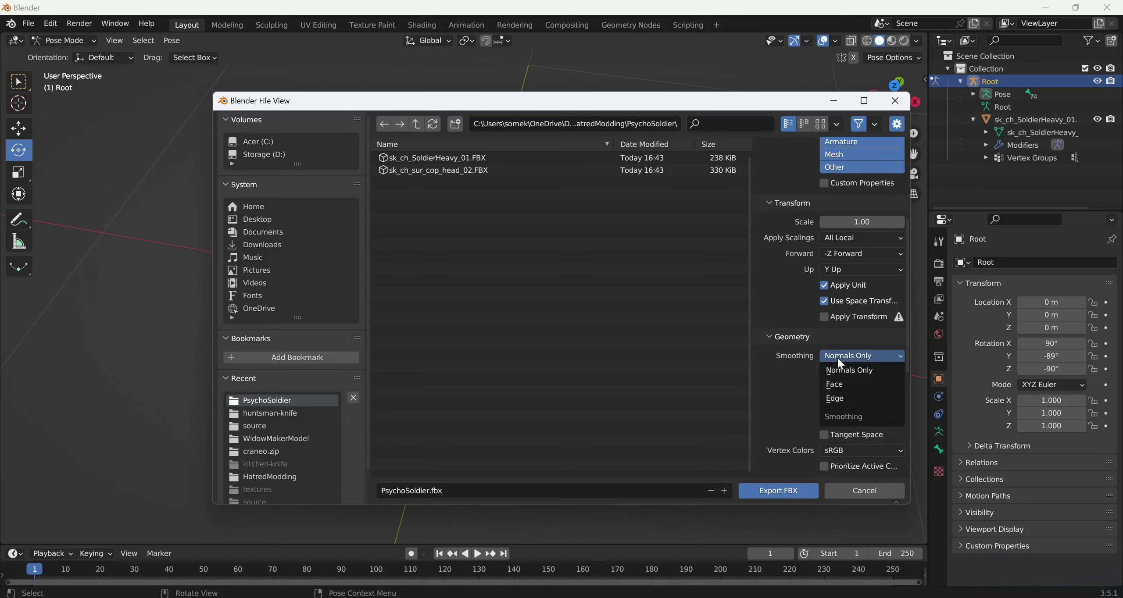
left_click(840, 385)
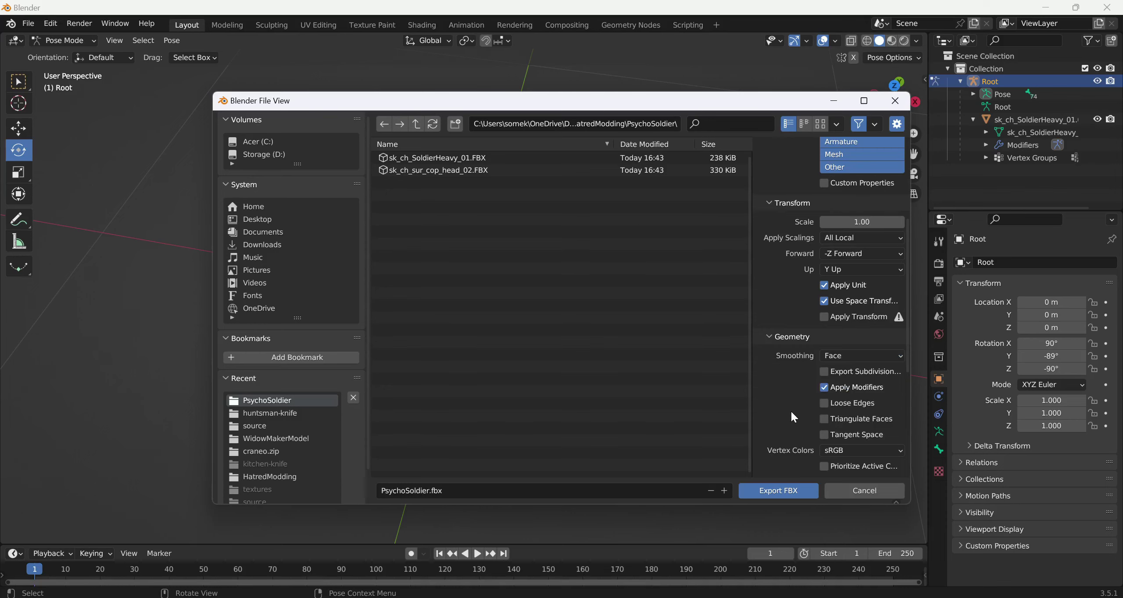
left_click(774, 487)
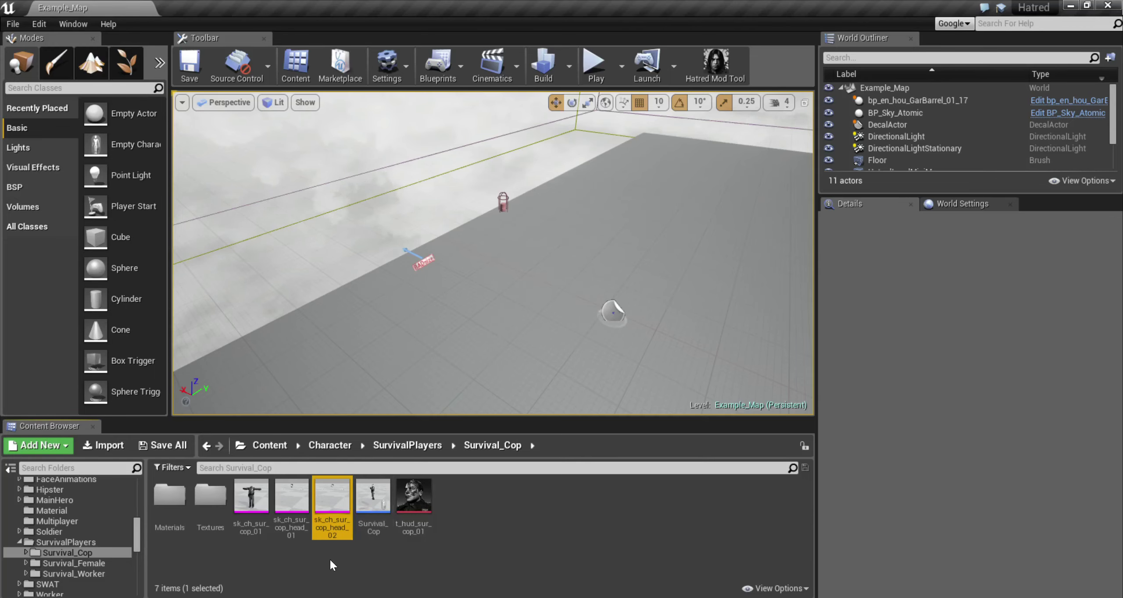
Create a MainChar2 folder inside Character and open it
left_click(331, 558)
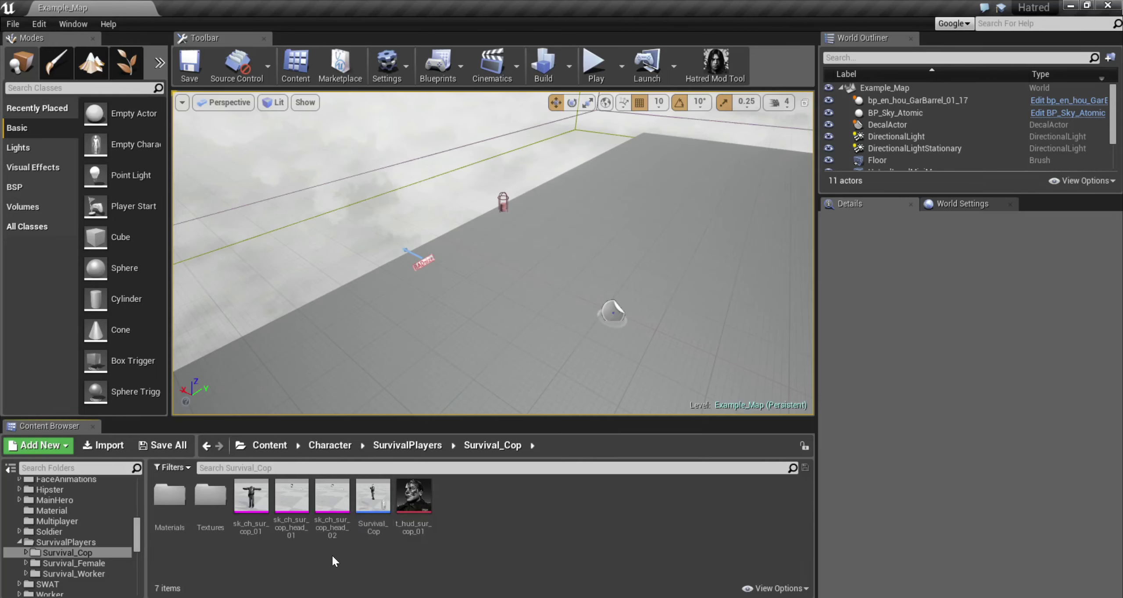
left_click(334, 446)
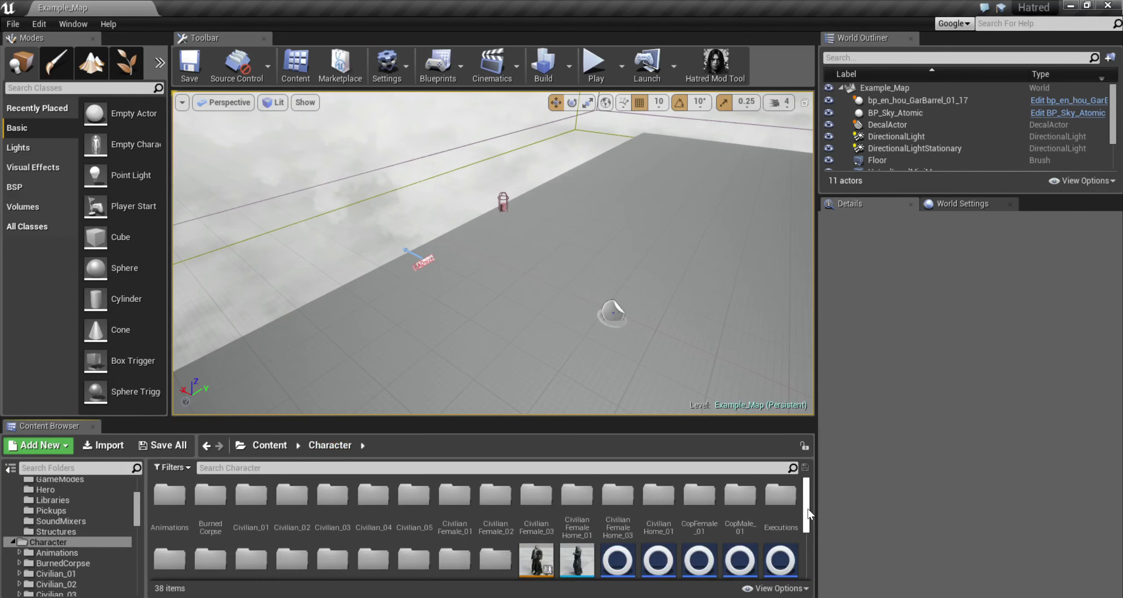
left_click_drag(807, 509, 809, 554)
right_click(486, 545)
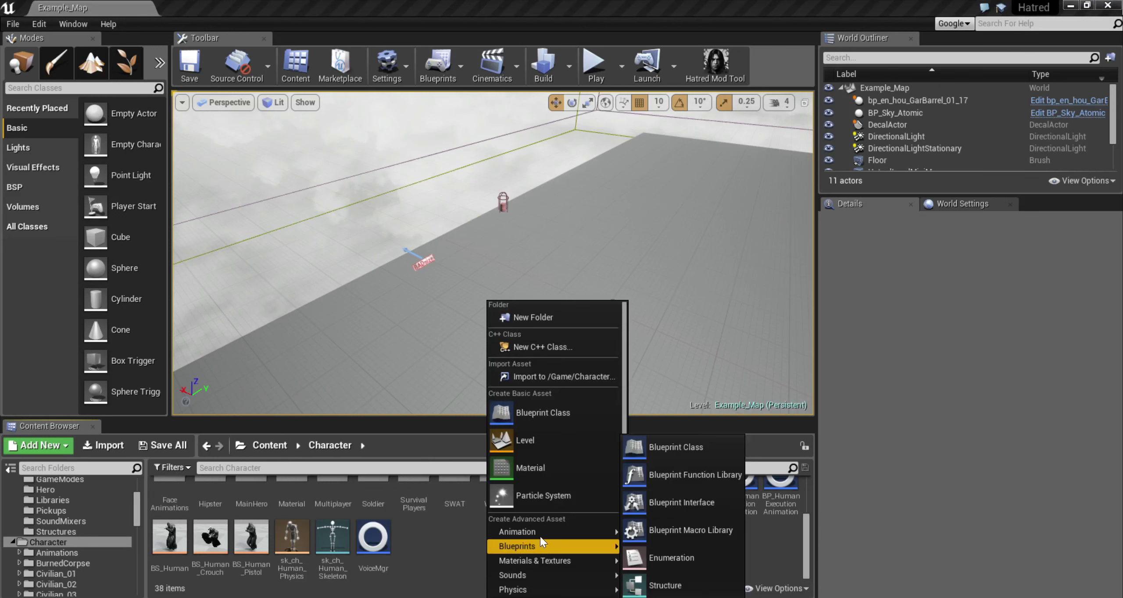
left_click(555, 313)
key("Caps_Lock")
type("ainChar")
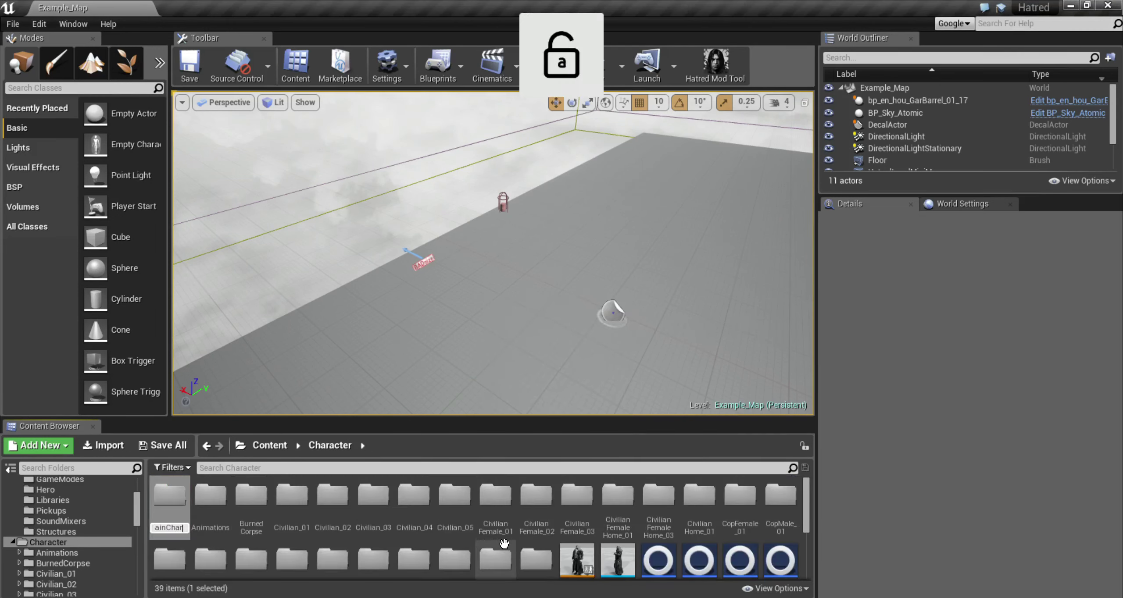
key("Escape")
scroll(802, 495, "down", 2)
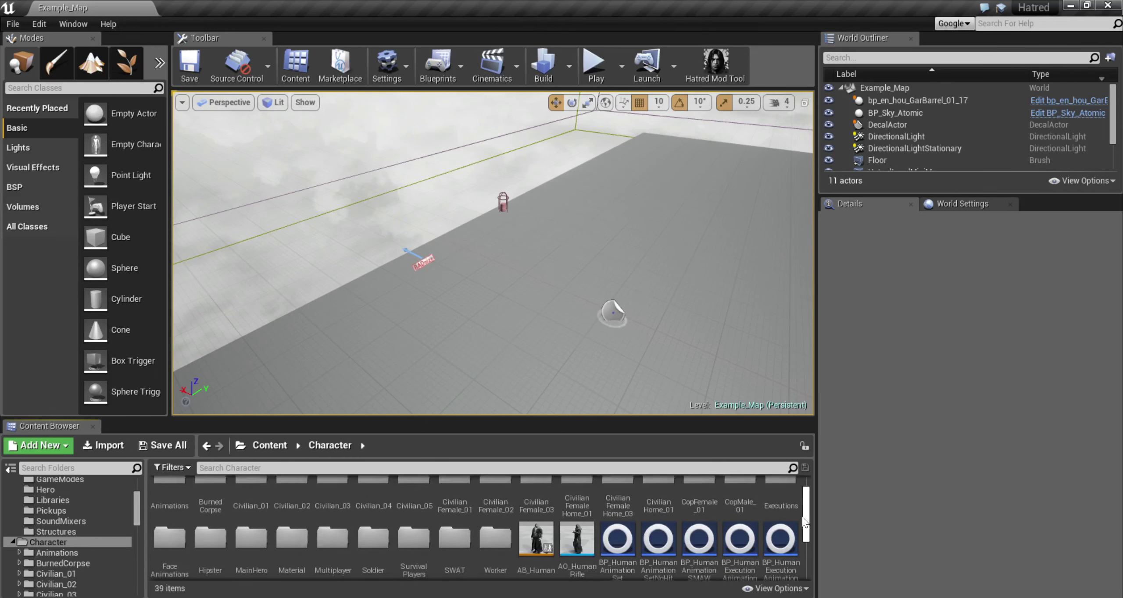
left_click_drag(802, 517, 804, 540)
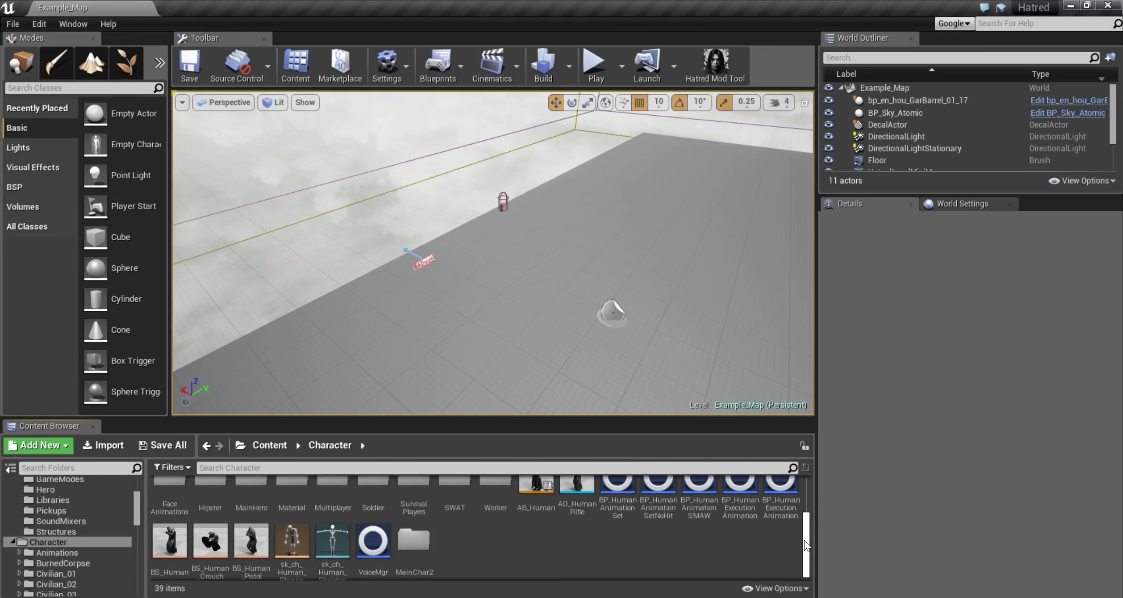
double_click(413, 543)
right_click(412, 547)
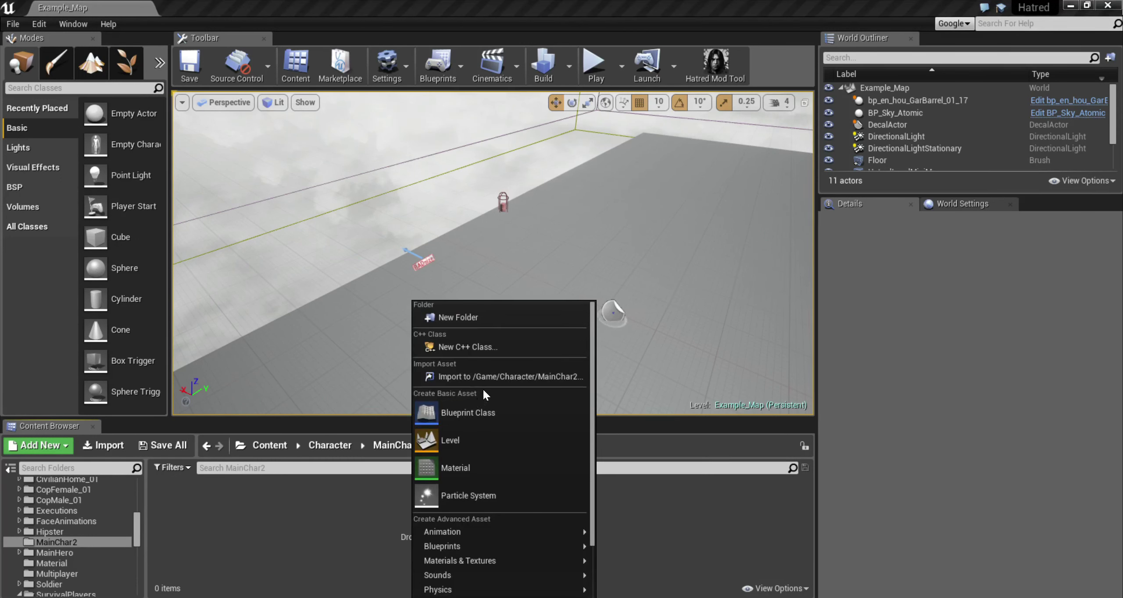
Import PsychoSoldier.fbx into MainChar2 with sk_ch_Human_Skeleton as its skeleton
left_click(493, 377)
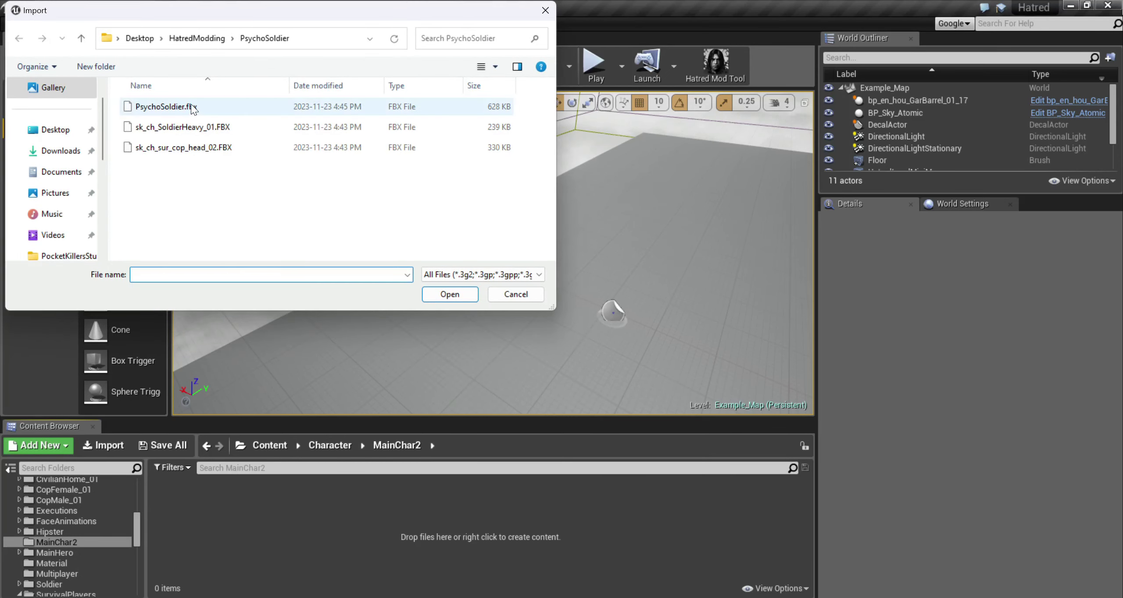
double_click(192, 107)
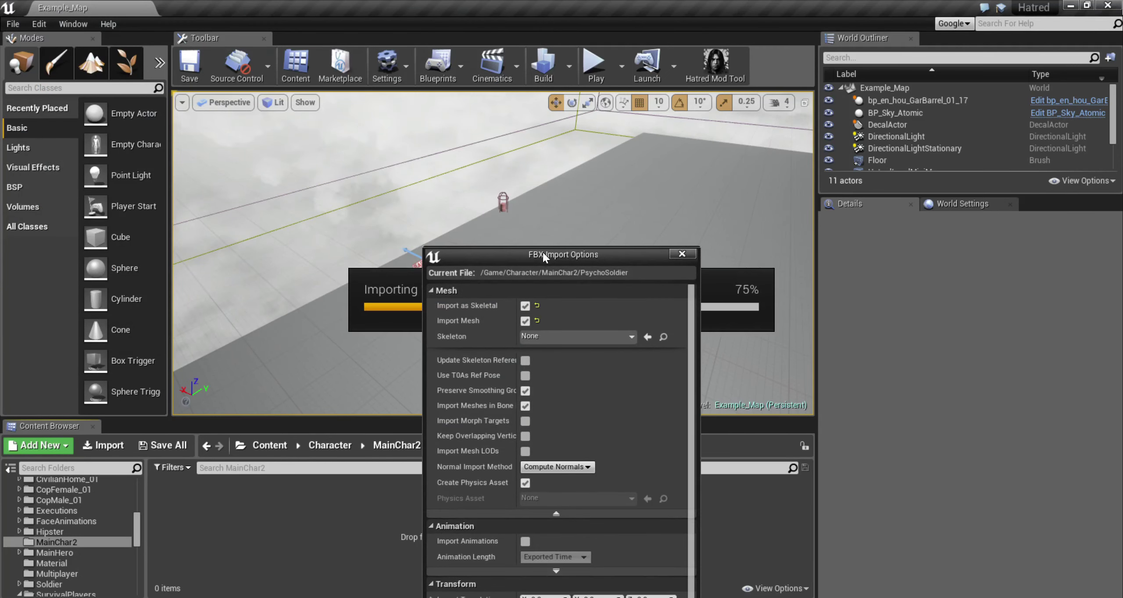
left_click_drag(542, 253, 428, 105)
left_click(463, 190)
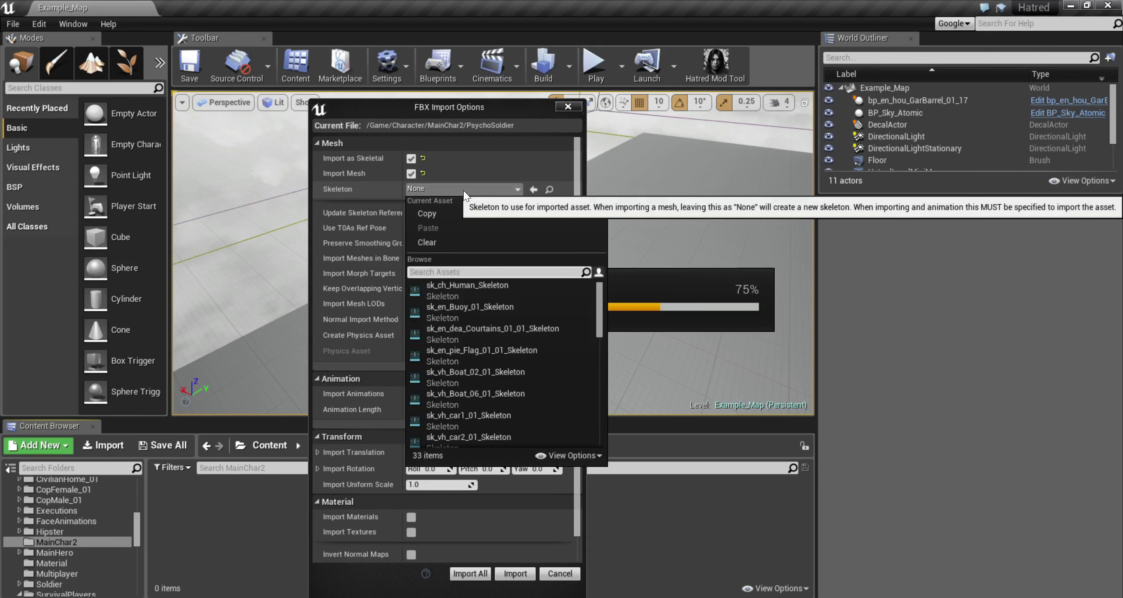
type("sk_ch")
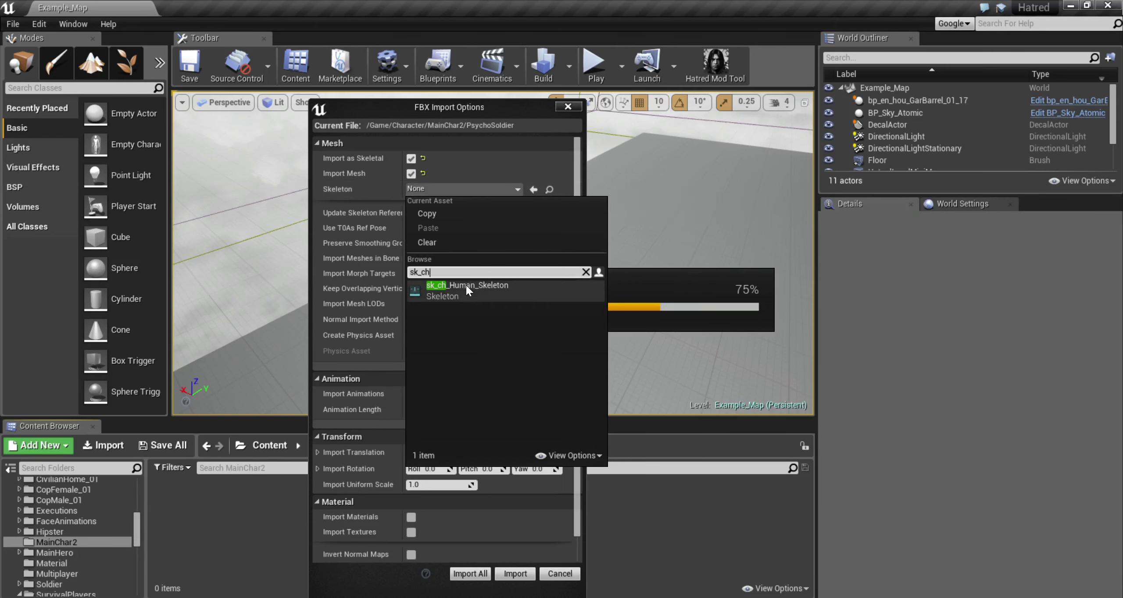
left_click(466, 286)
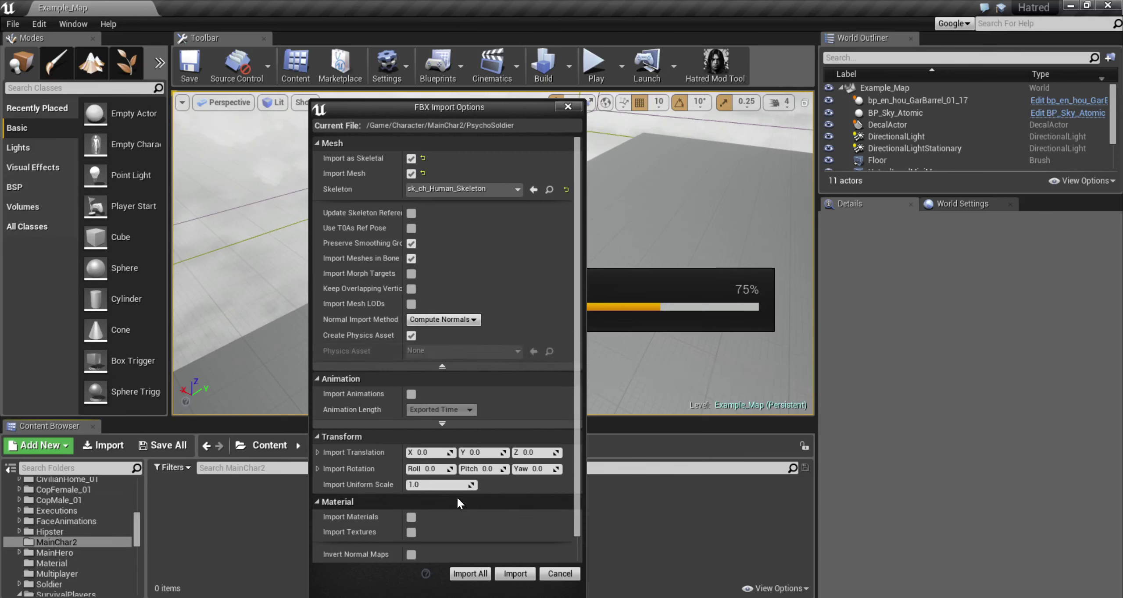
left_click(479, 574)
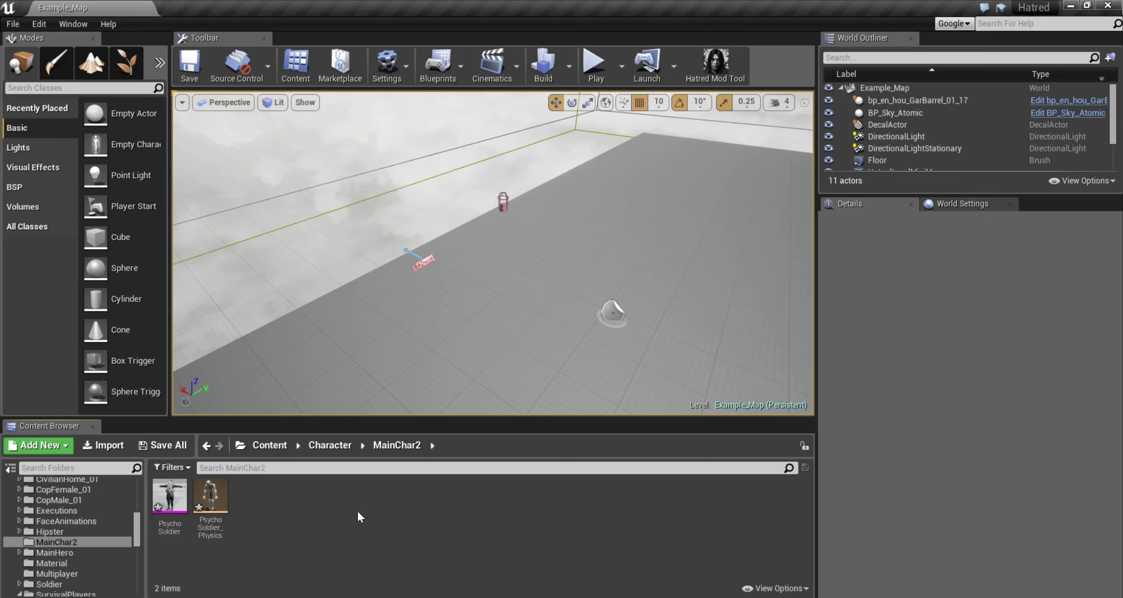
Preview PsychoSoldier playing Agony_Crawl_Back_01_Montage, then go back to the top-level Content folder
double_click(181, 503)
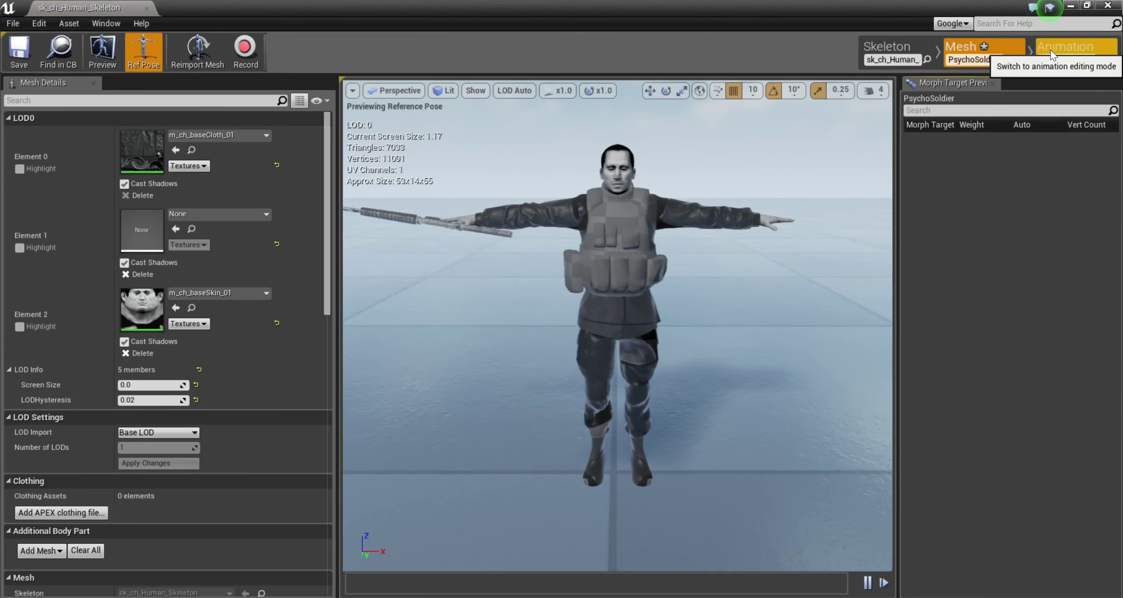
left_click(1052, 48)
left_click(850, 424)
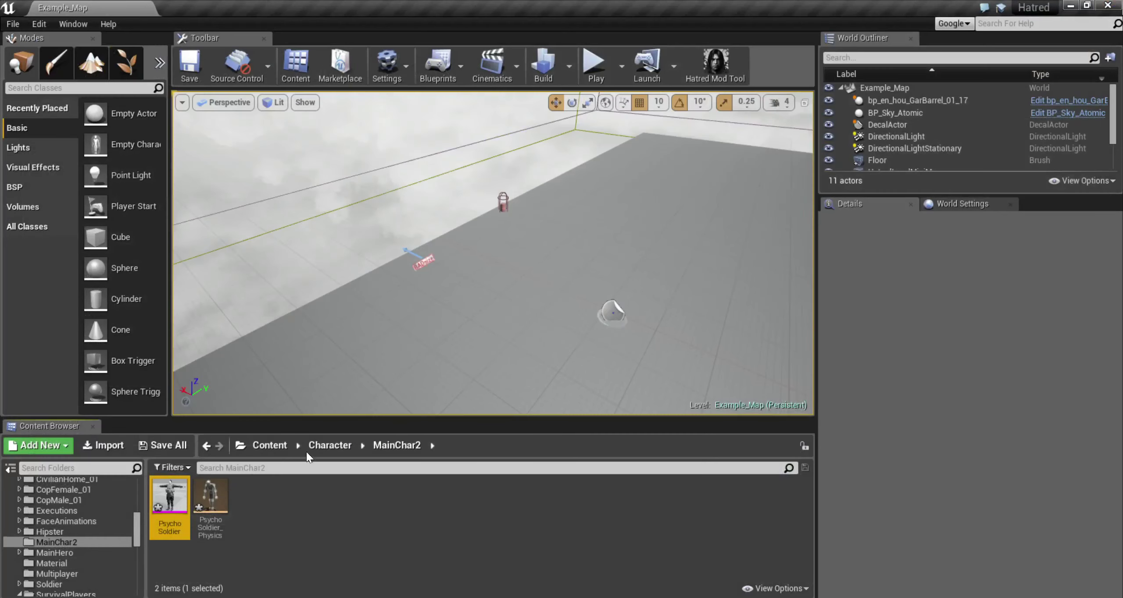
left_click(270, 446)
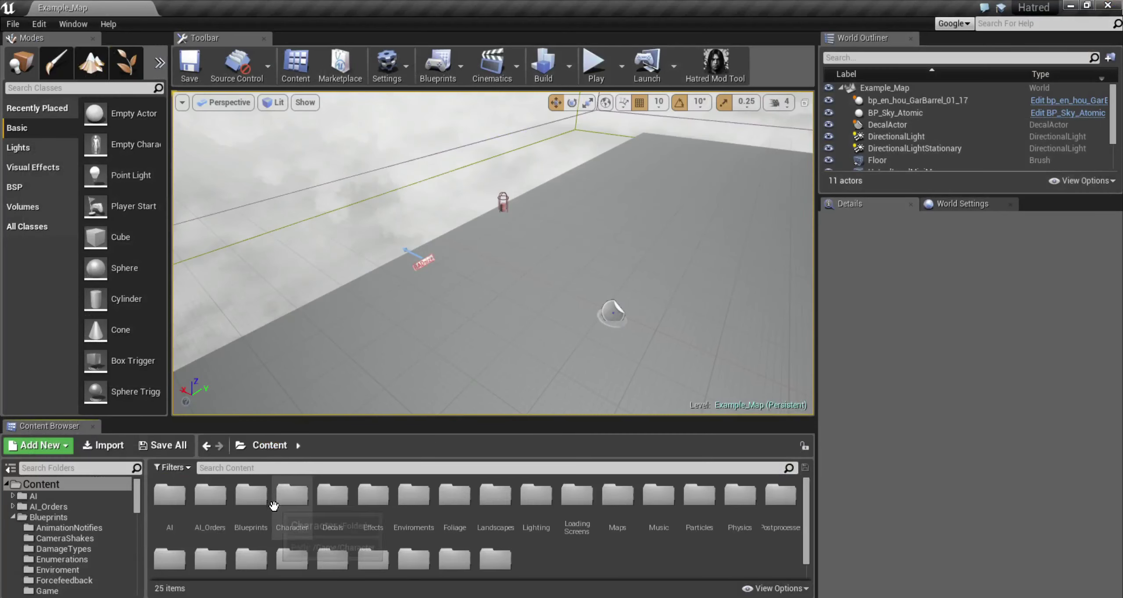
Open MyCharacter from Blueprints/Hero and focus its Mesh component, currently sk_ch_mainhero_01
double_click(258, 510)
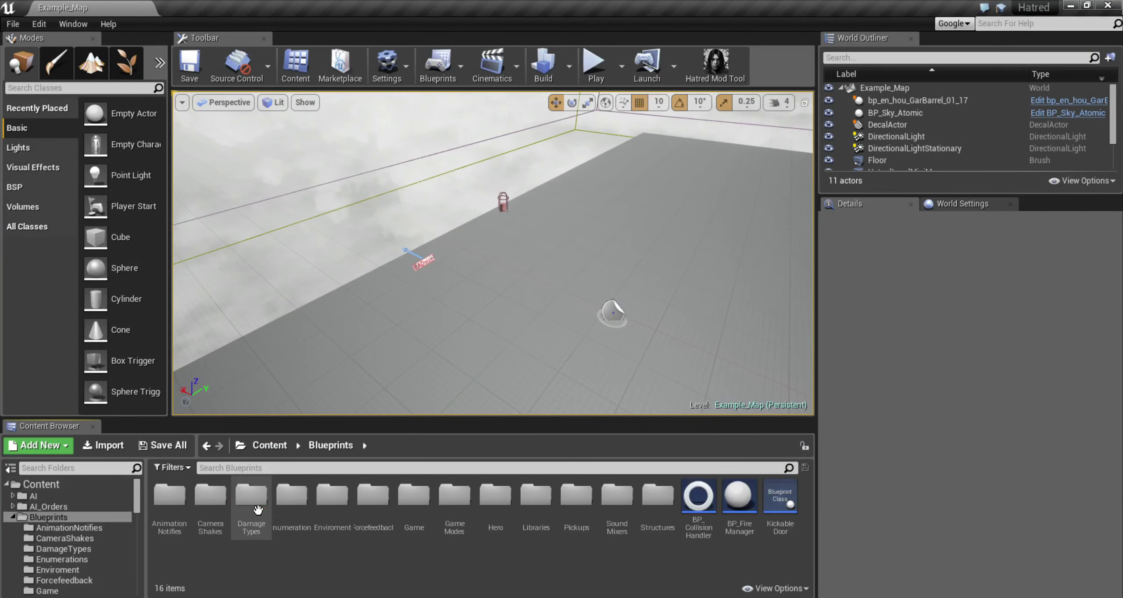
double_click(493, 518)
double_click(375, 513)
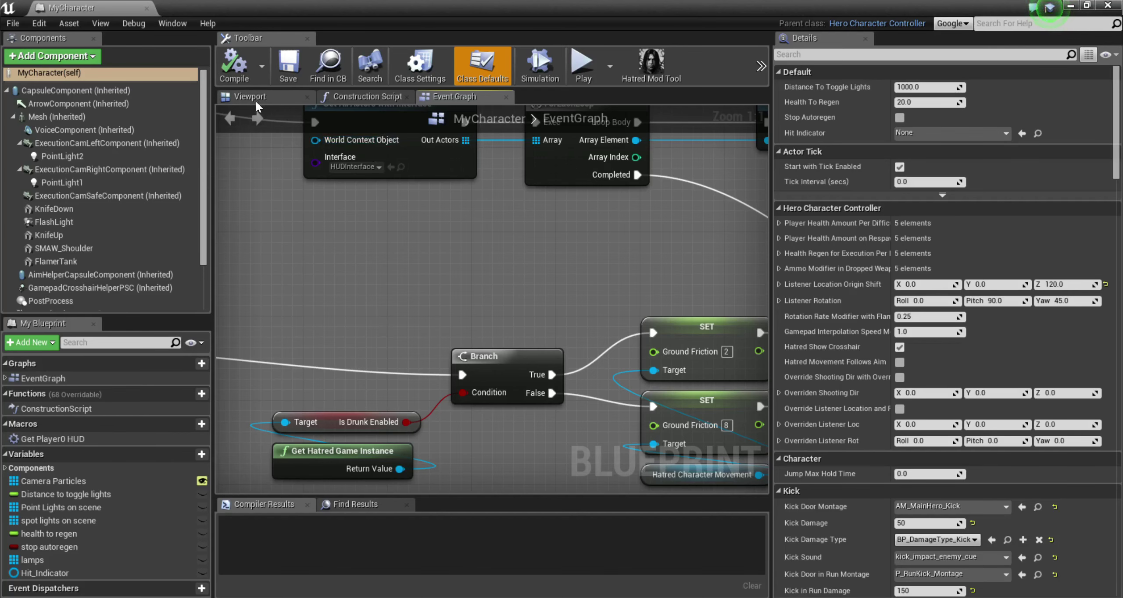
left_click(257, 98)
left_click(91, 116)
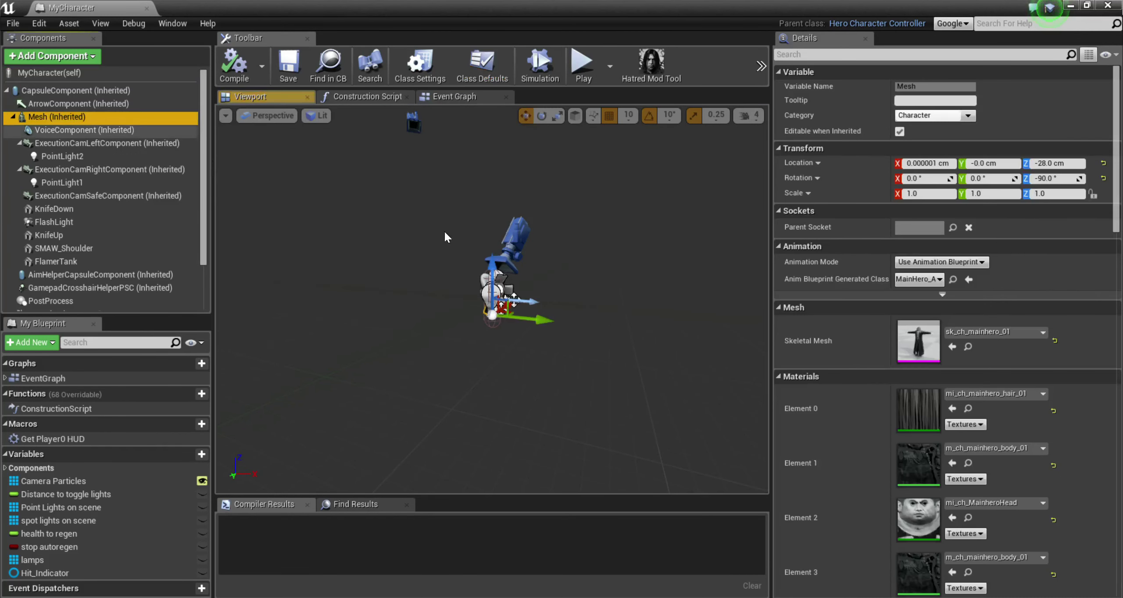
key("f")
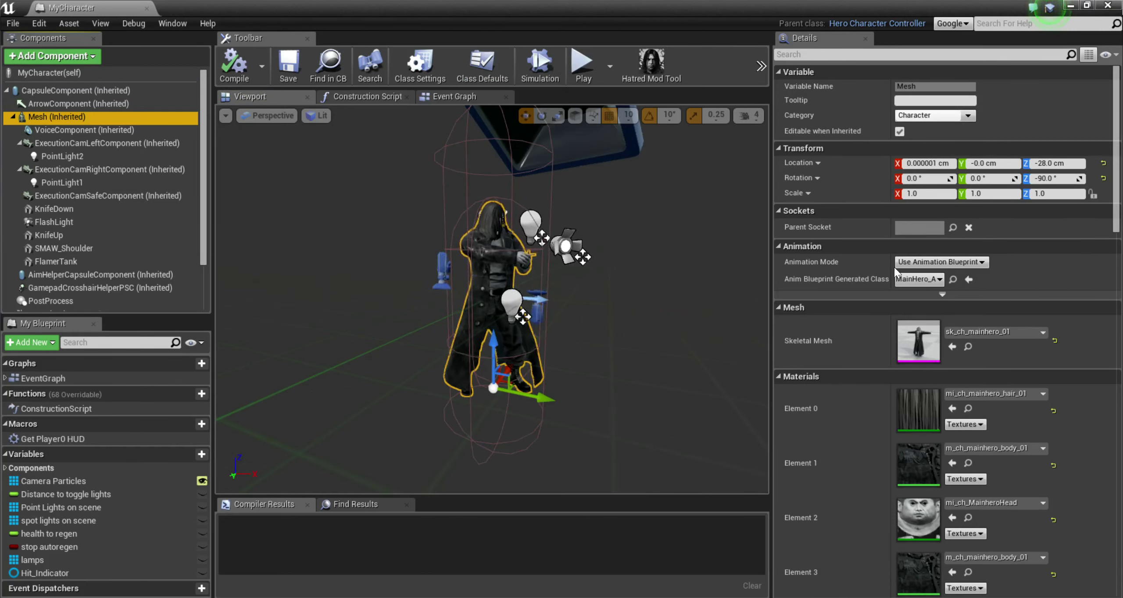
Set the Mesh component's skeletal mesh to PsychoSoldier, found by searching 'psy'
left_click(993, 330)
type("ps")
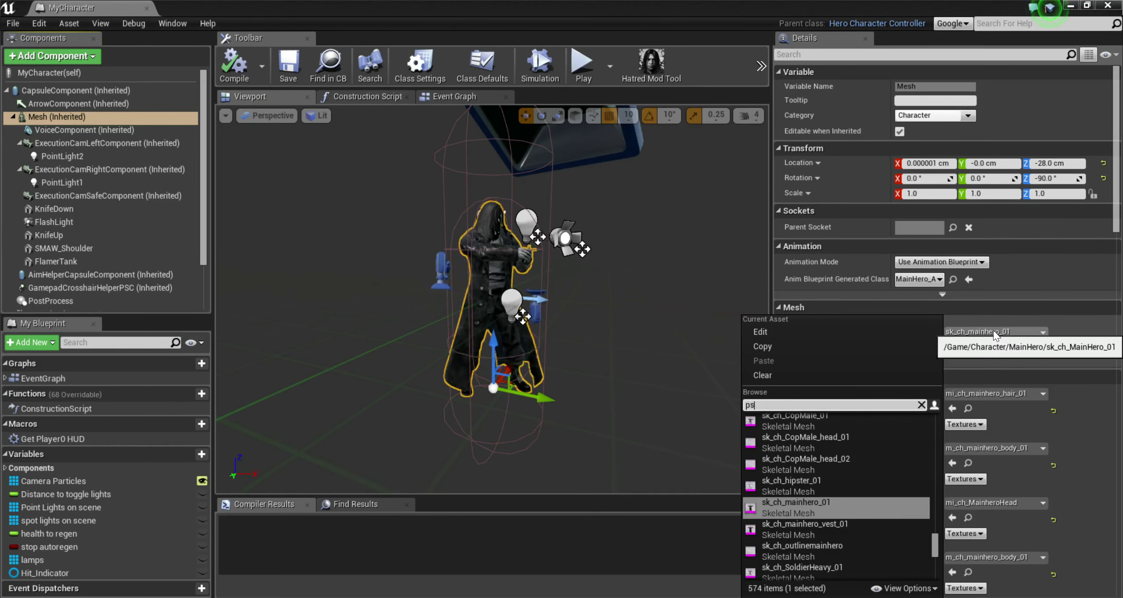
type("y")
left_click(836, 423)
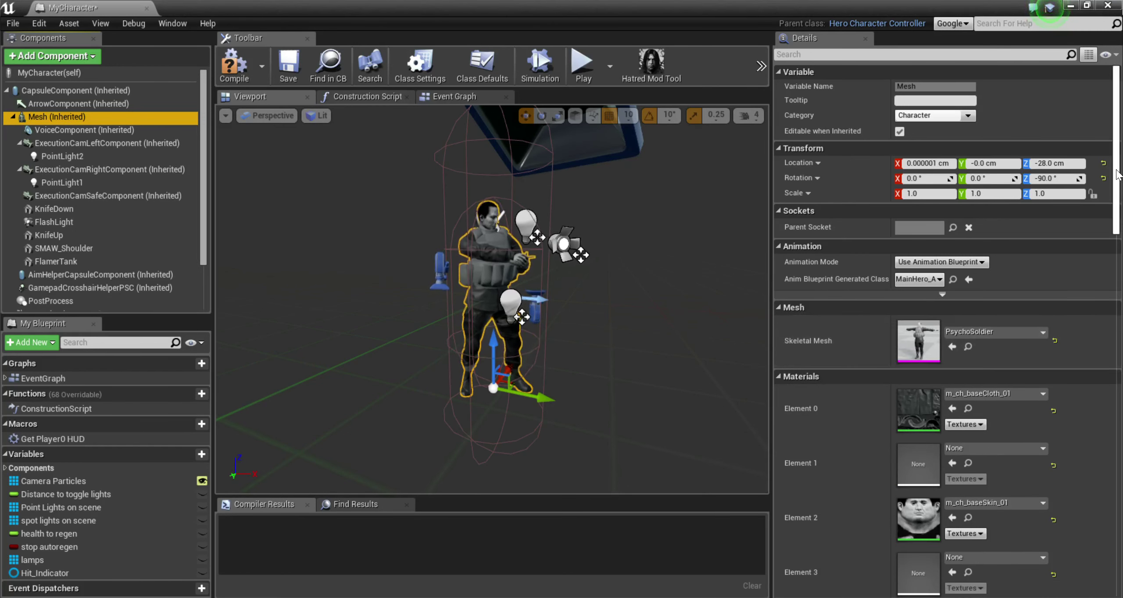
left_click_drag(1117, 174, 1117, 235)
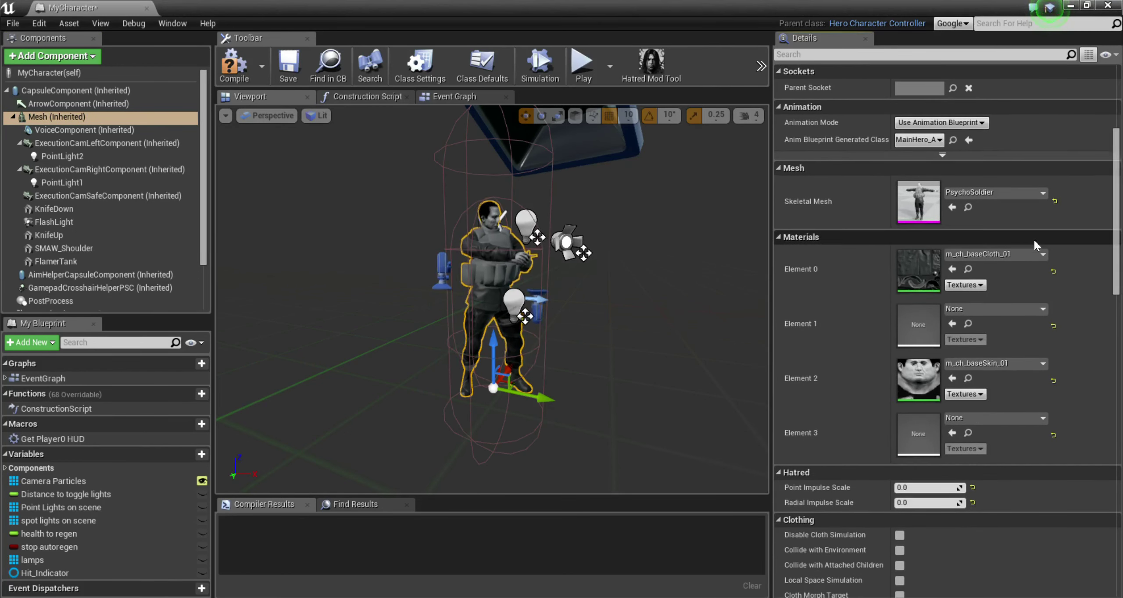
Assign mi_ch_soldier_01_01 to Element 0, correcting an initial mi_ch_soldier_01_02 pick
left_click(1004, 258)
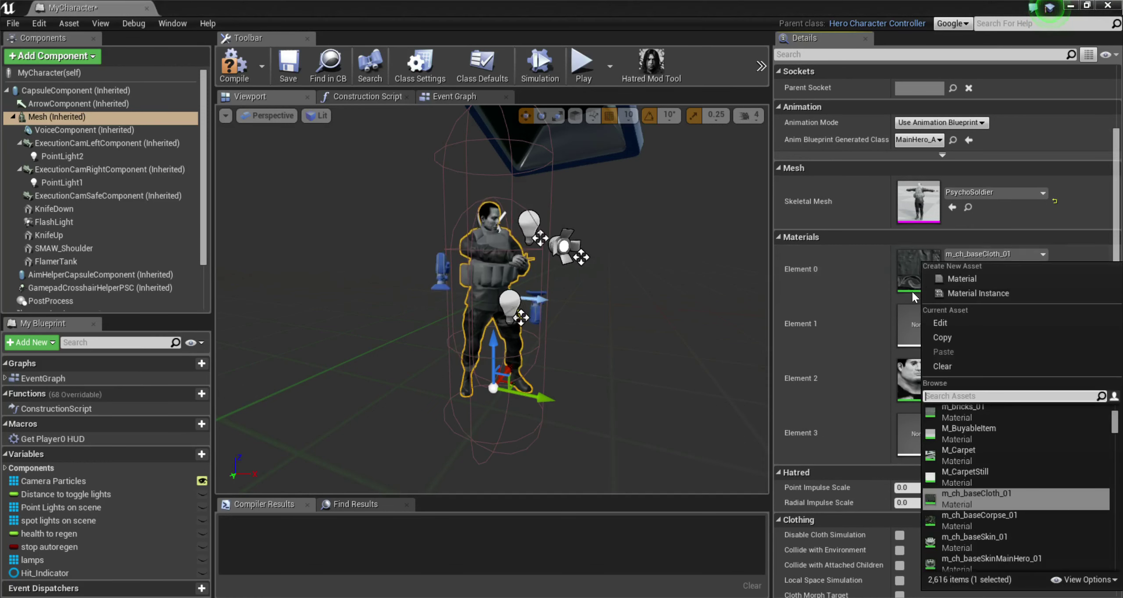
type("soldier")
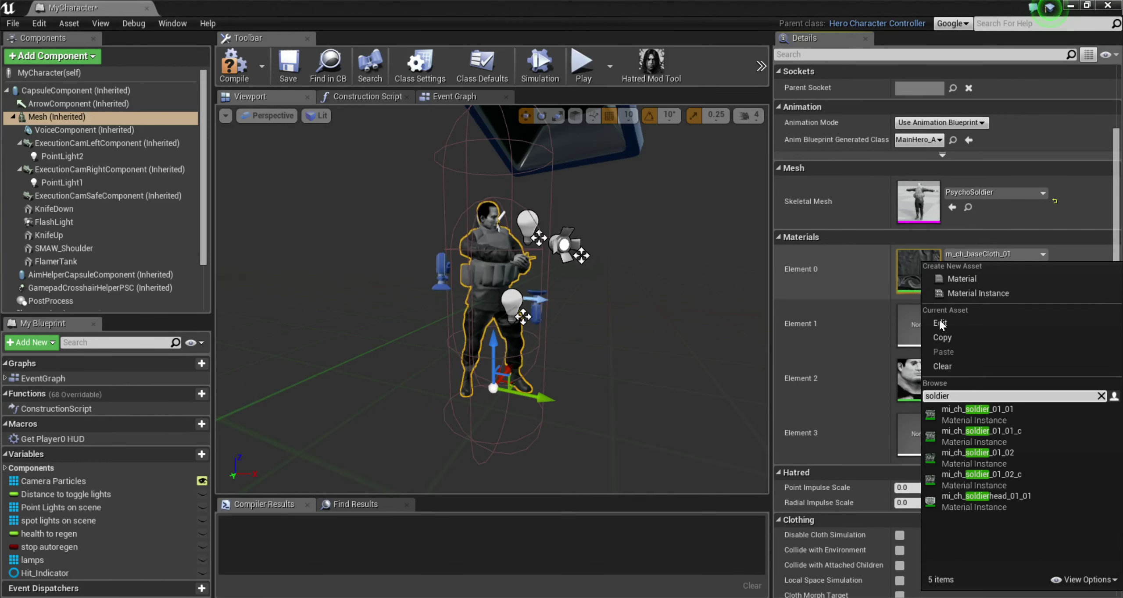
left_click(1015, 458)
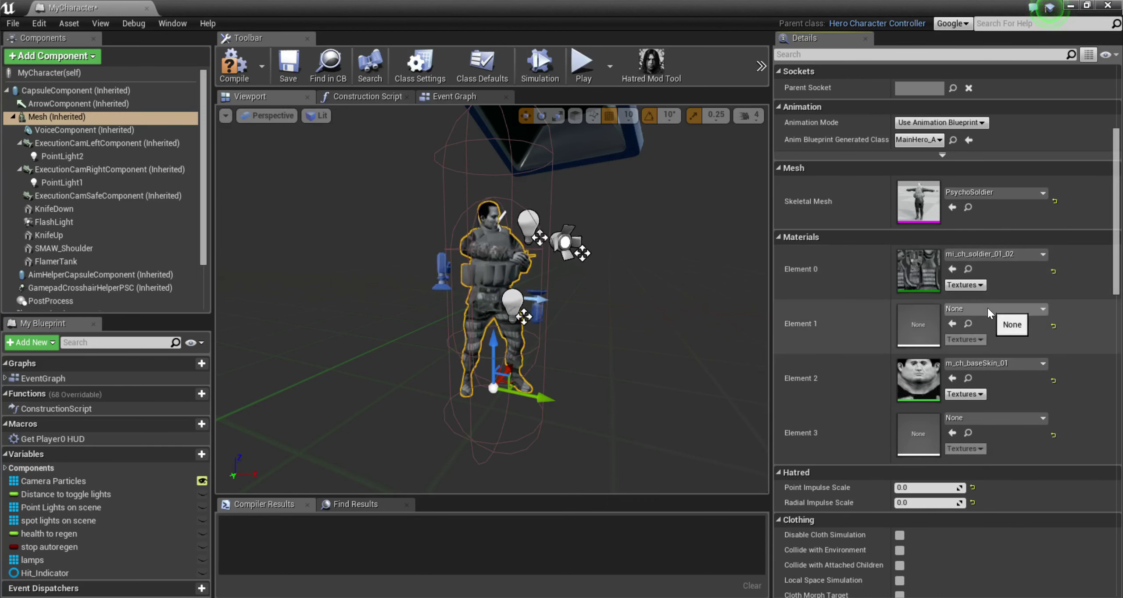
left_click(982, 254)
type("s")
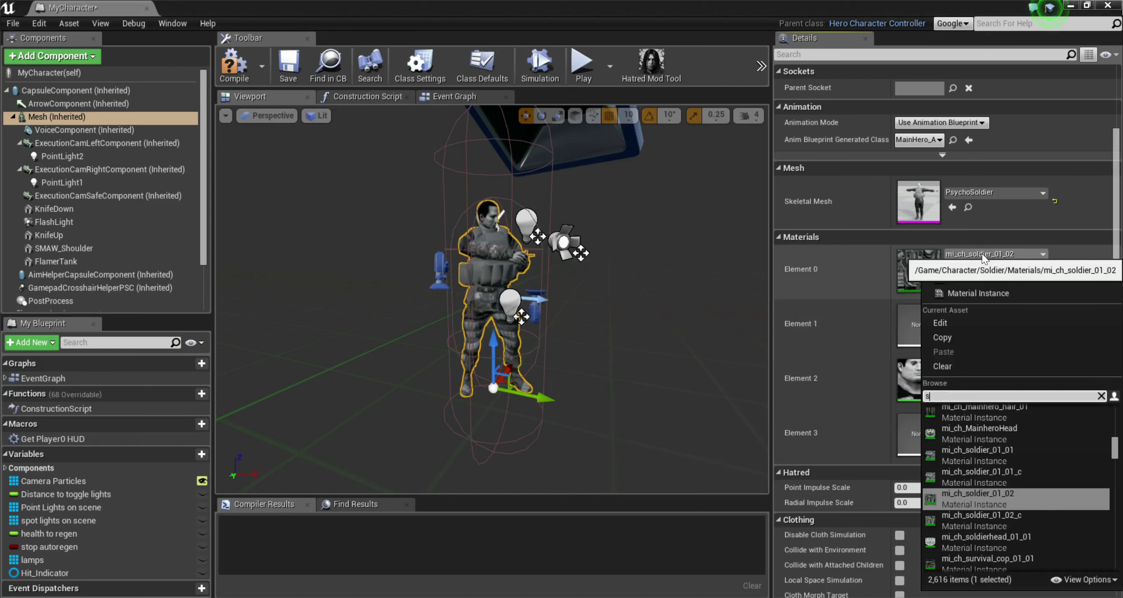
type("oldier")
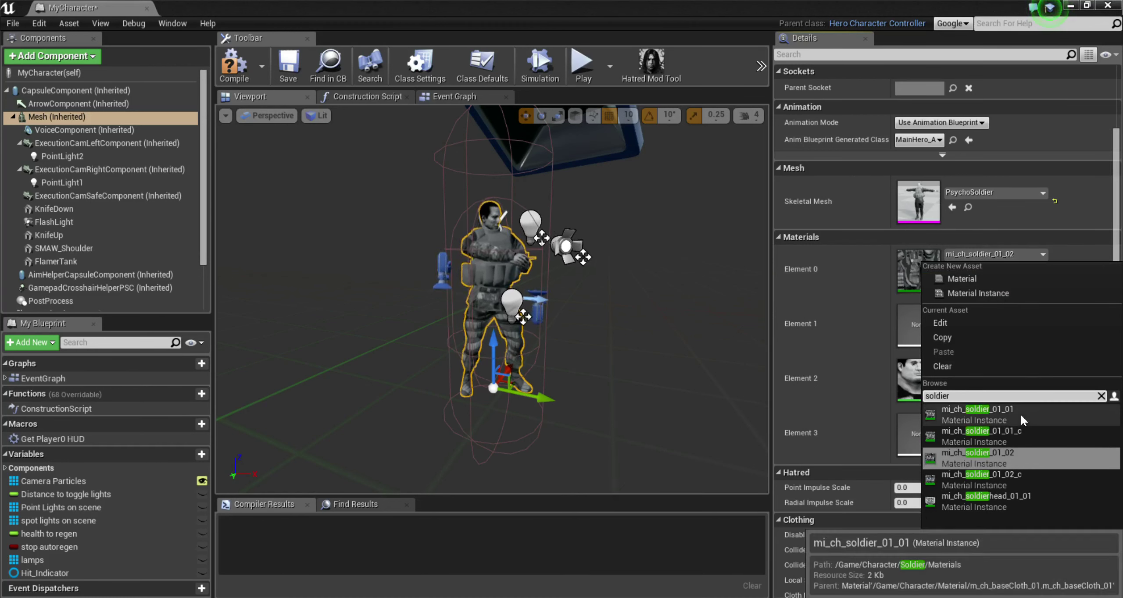
left_click(1021, 415)
Assign mi_ch_soldier_01_02 to Element 1
left_click(1011, 310)
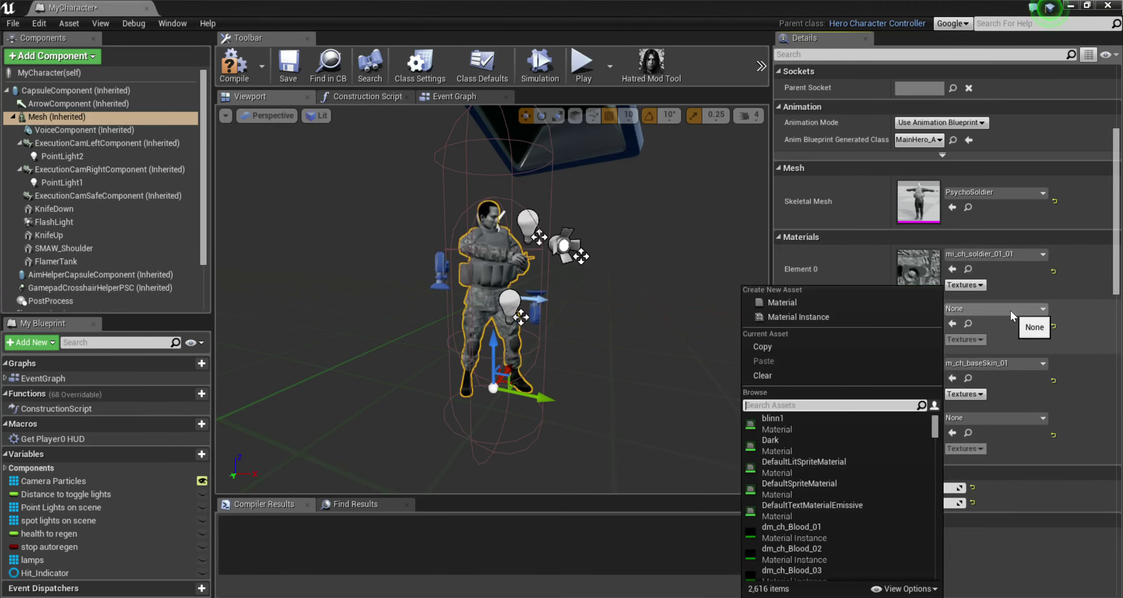
type("soldier")
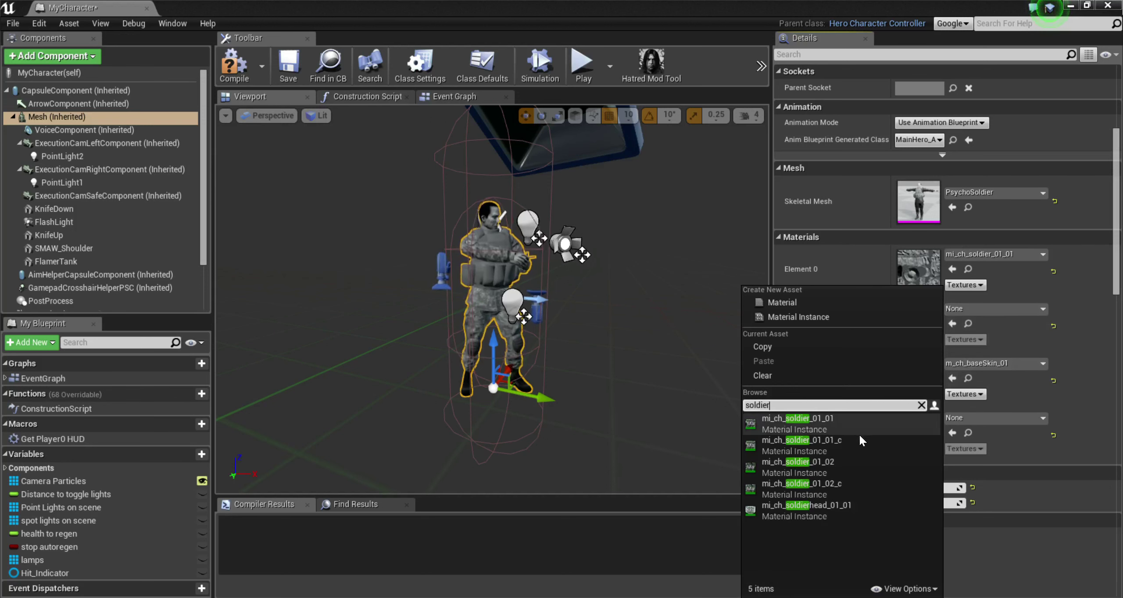
left_click(851, 469)
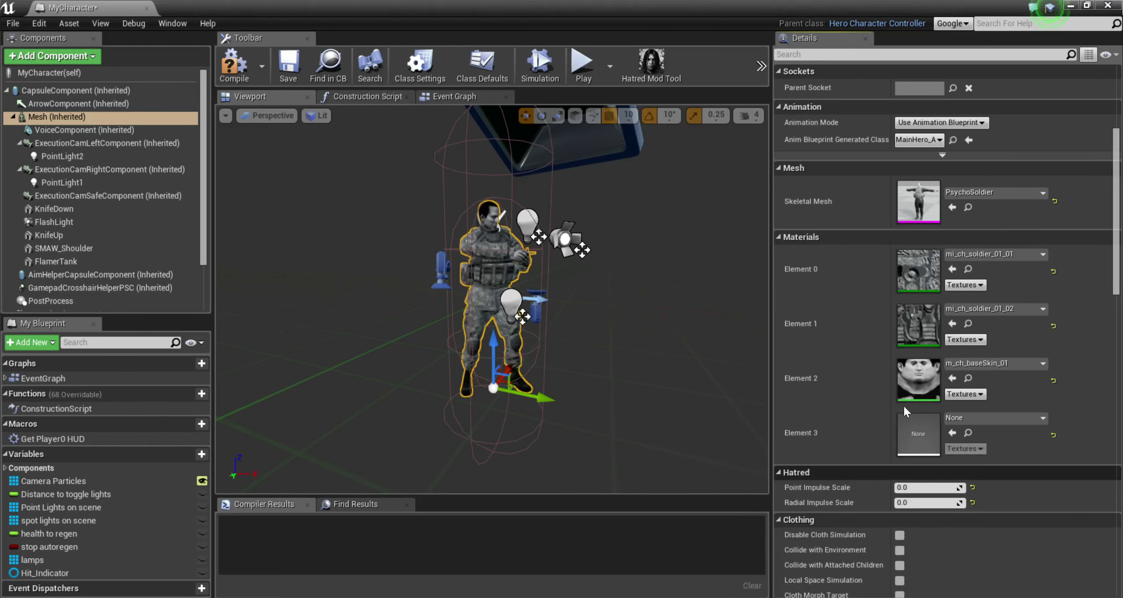
Put mi_ch_survival_cop_head_01_01 on Element 2 via a 'cop' search and compile MyCharacter
left_click(973, 364)
type("psychio")
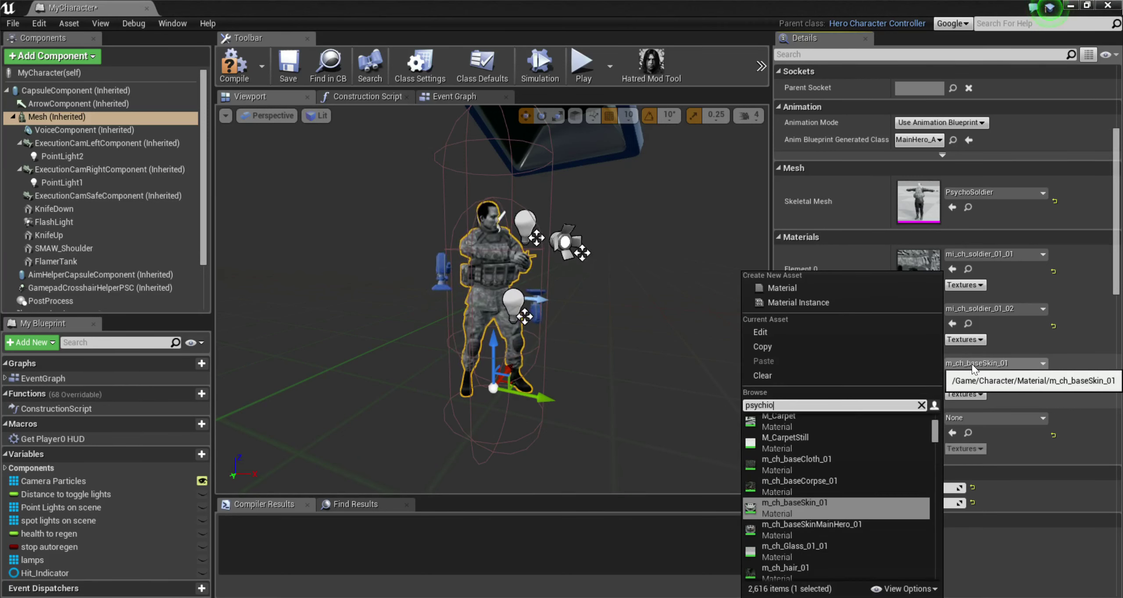
type("i")
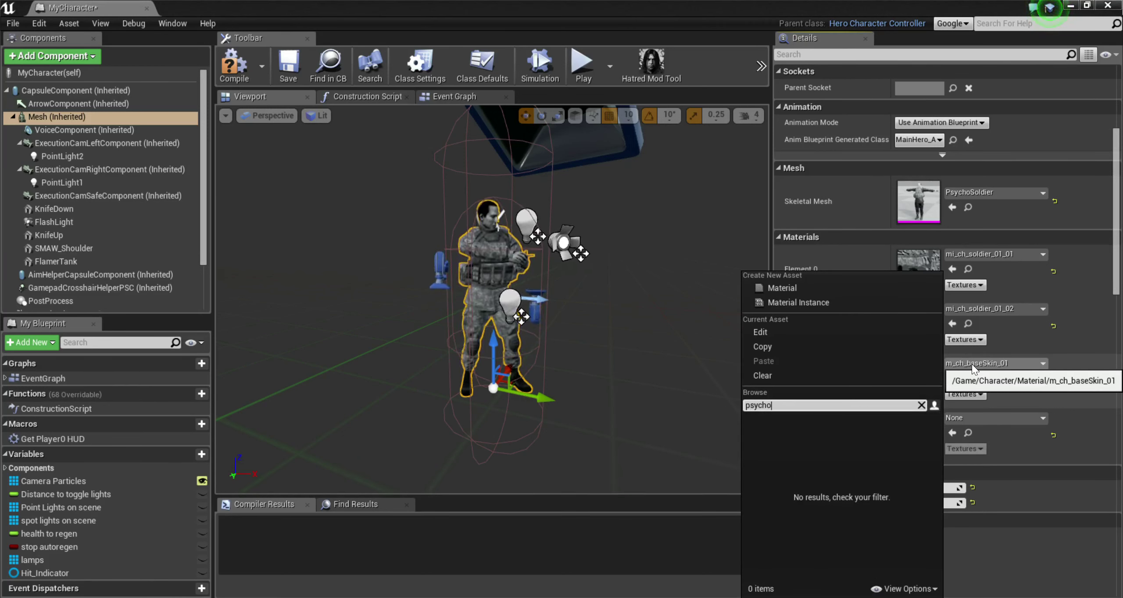
key("BackSpace")
key("BackSpace")
key("BackSpace")
type("cop")
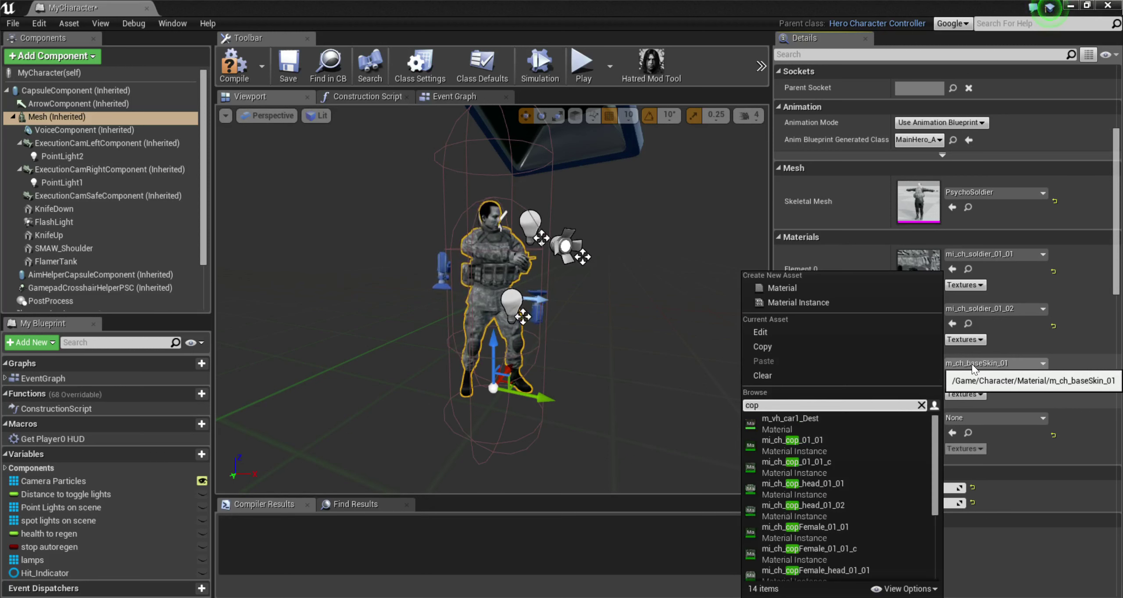
left_click_drag(937, 448, 932, 520)
left_click(867, 482)
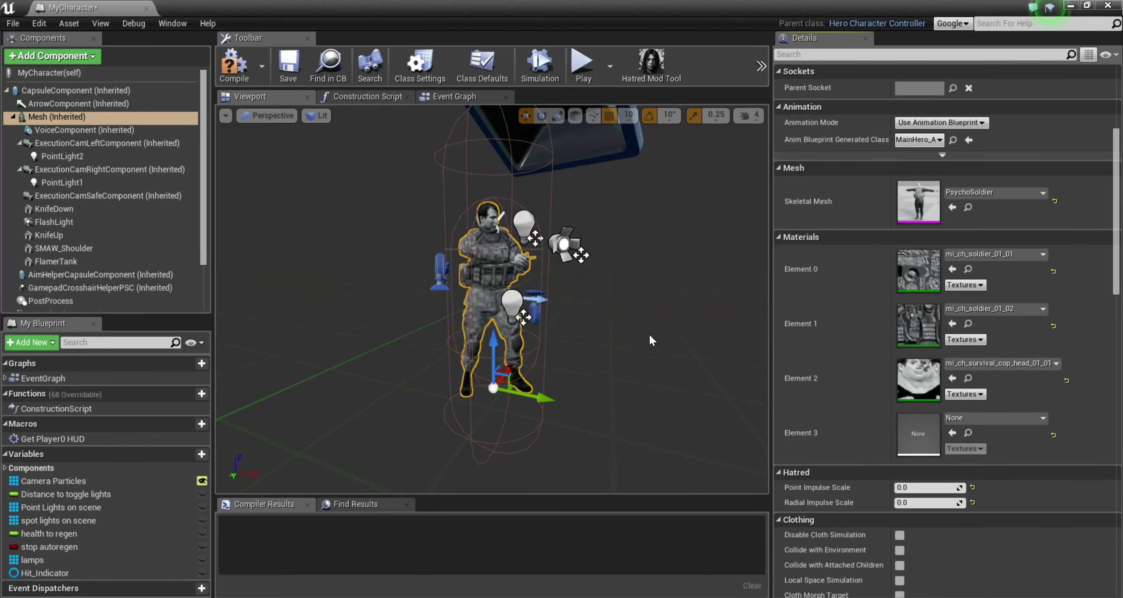
left_click_drag(651, 340, 649, 336)
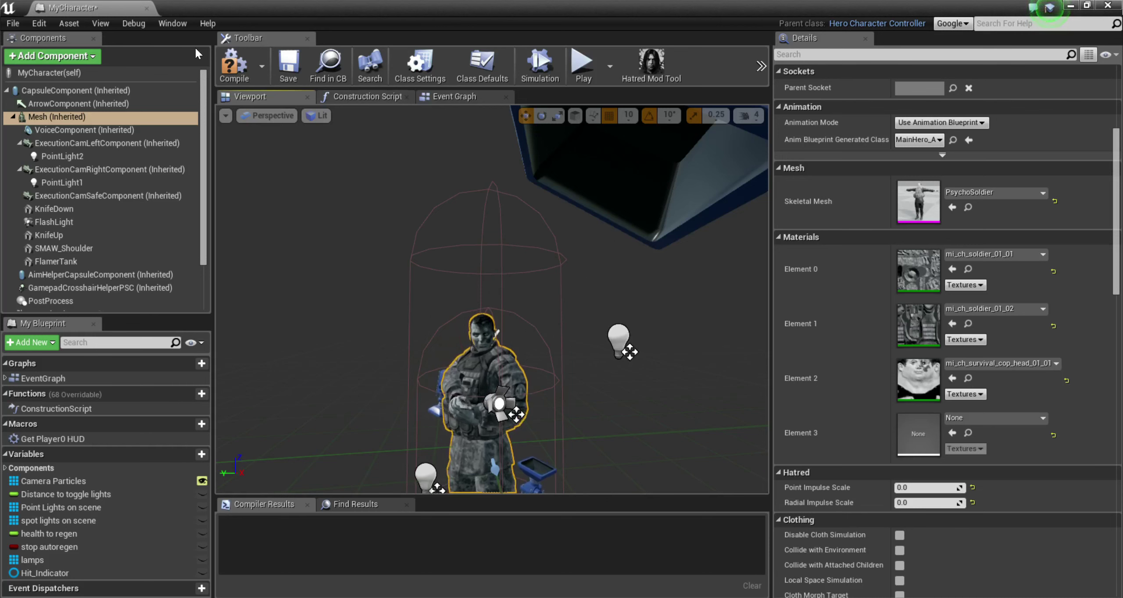
left_click(239, 67)
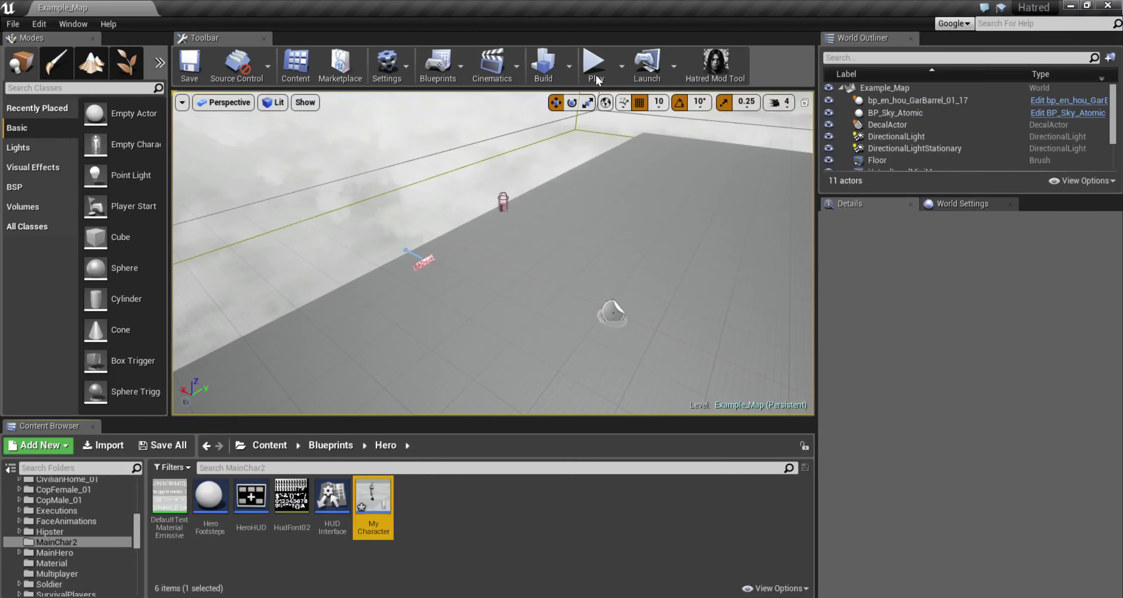
Browse to Content > Character > Civilian_02 in the Content Browser
left_click(262, 445)
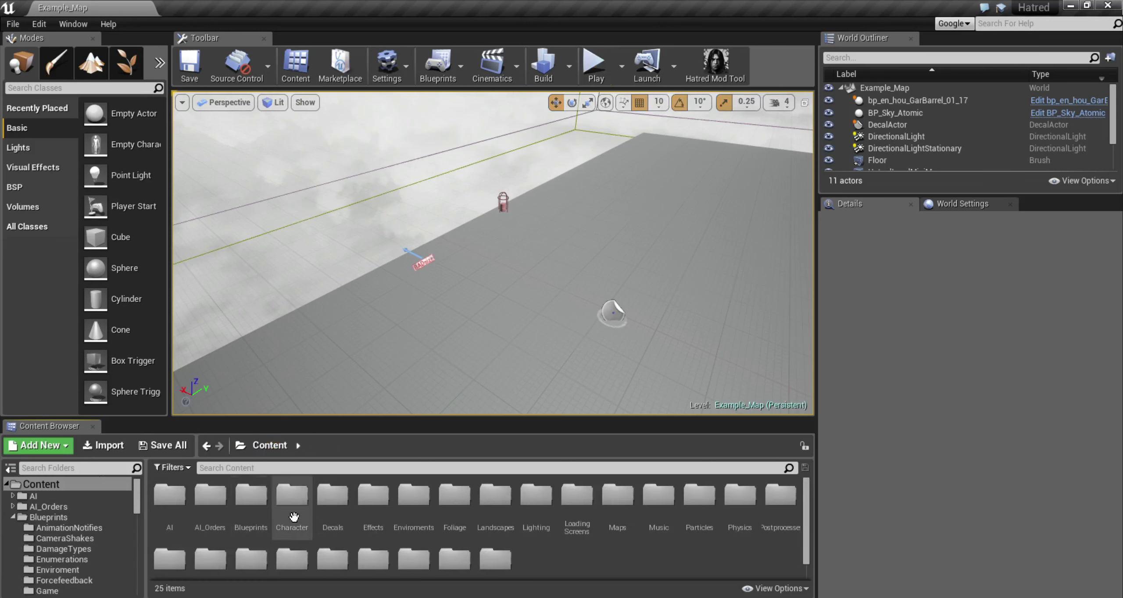
double_click(292, 500)
double_click(264, 517)
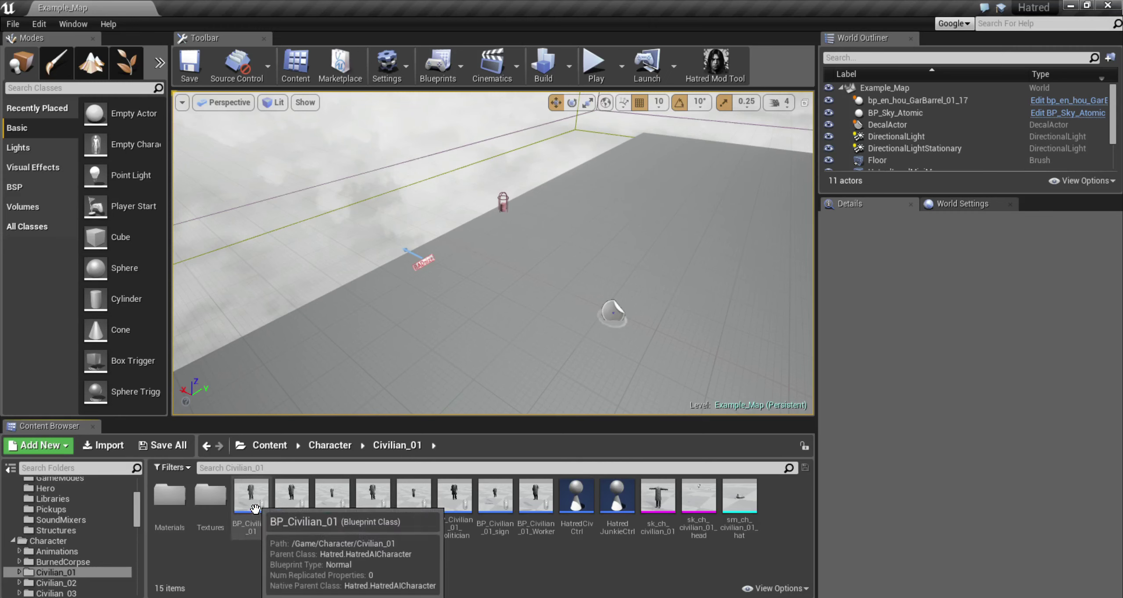
left_click(330, 446)
left_click(286, 526)
double_click(286, 526)
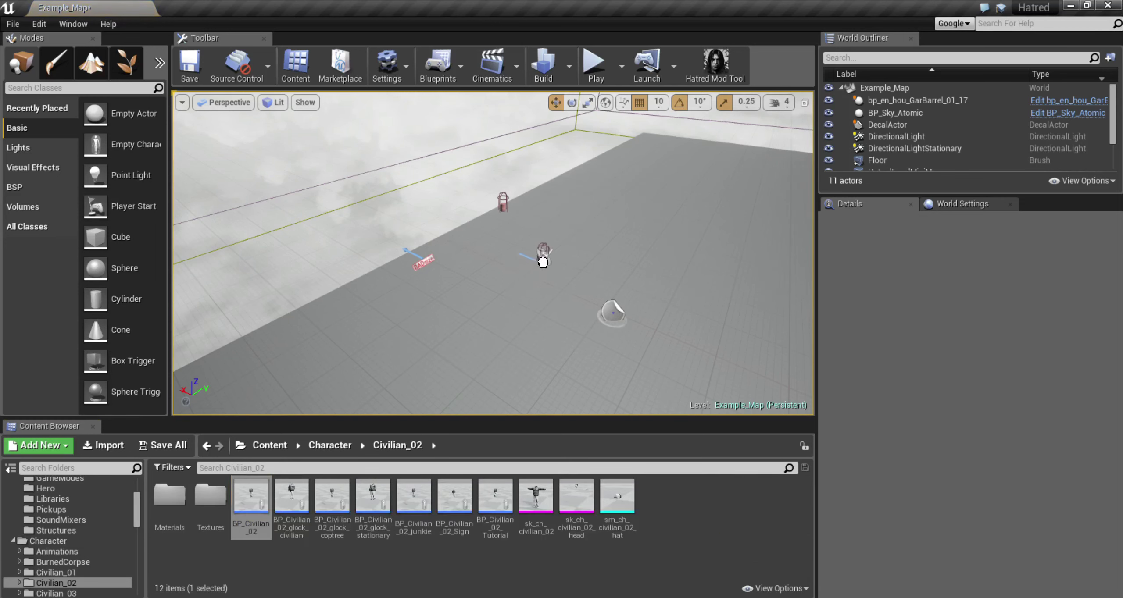
Drag four BP_Civilian_02 civilians into Example_Map near the floor centre
left_click_drag(243, 507, 531, 255)
left_click_drag(257, 522, 495, 314)
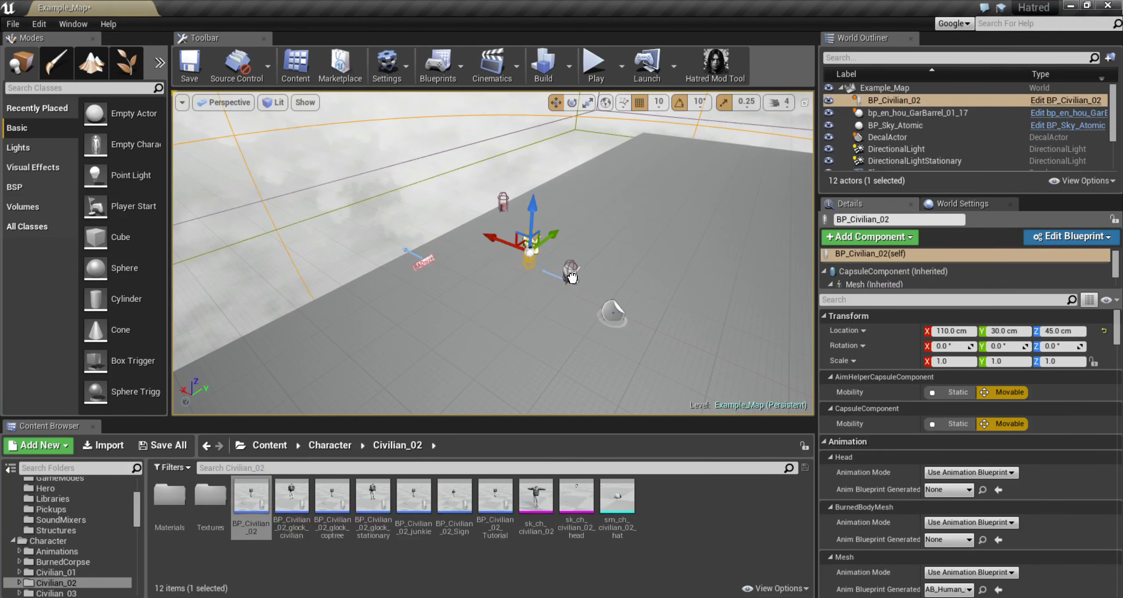
left_click_drag(572, 278, 569, 302)
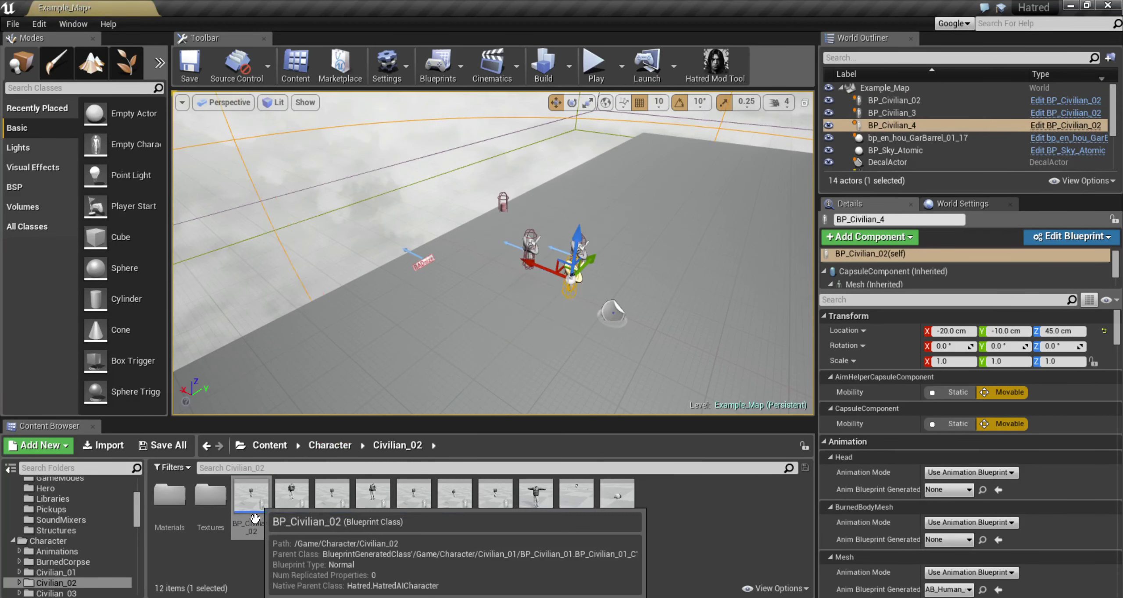
left_click_drag(251, 505, 614, 281)
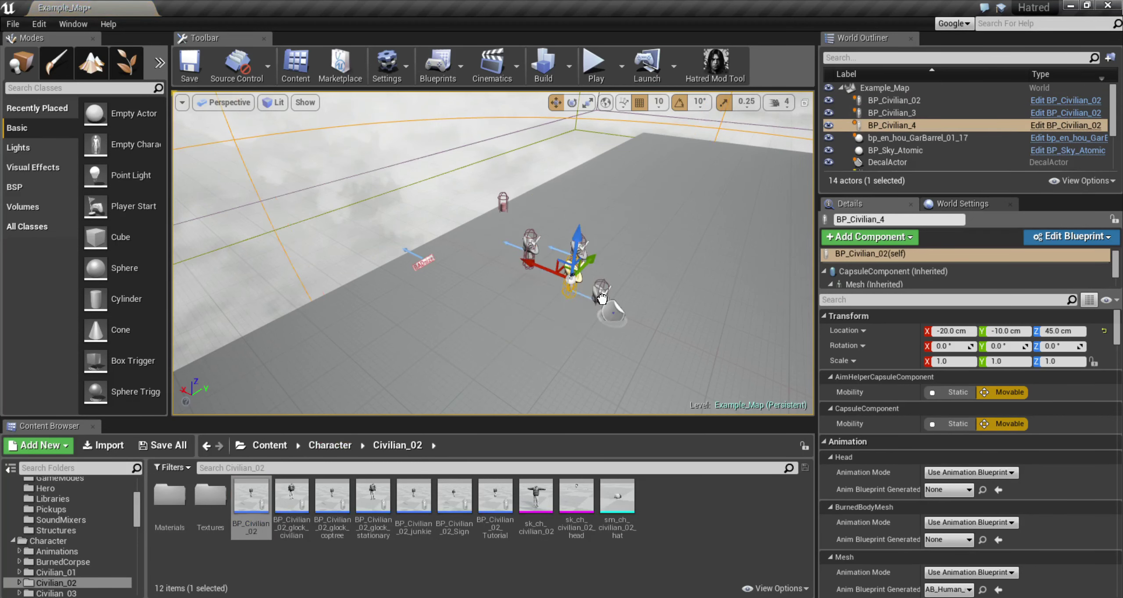
Play Example_Map as the soldier hero and execute a downed civilian with E
left_click(595, 80)
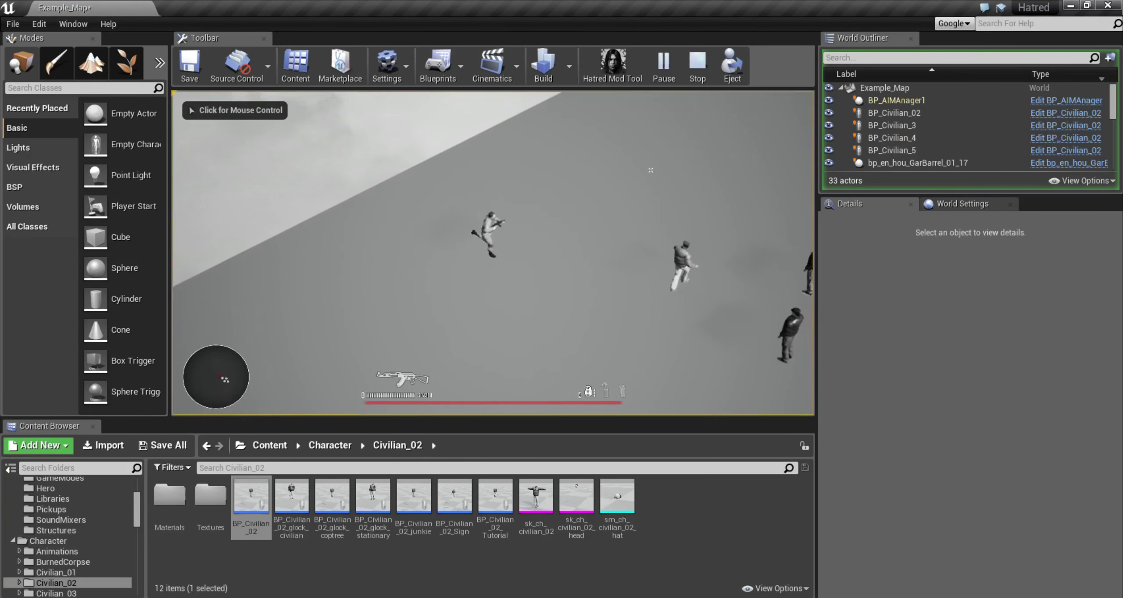
left_click(663, 228)
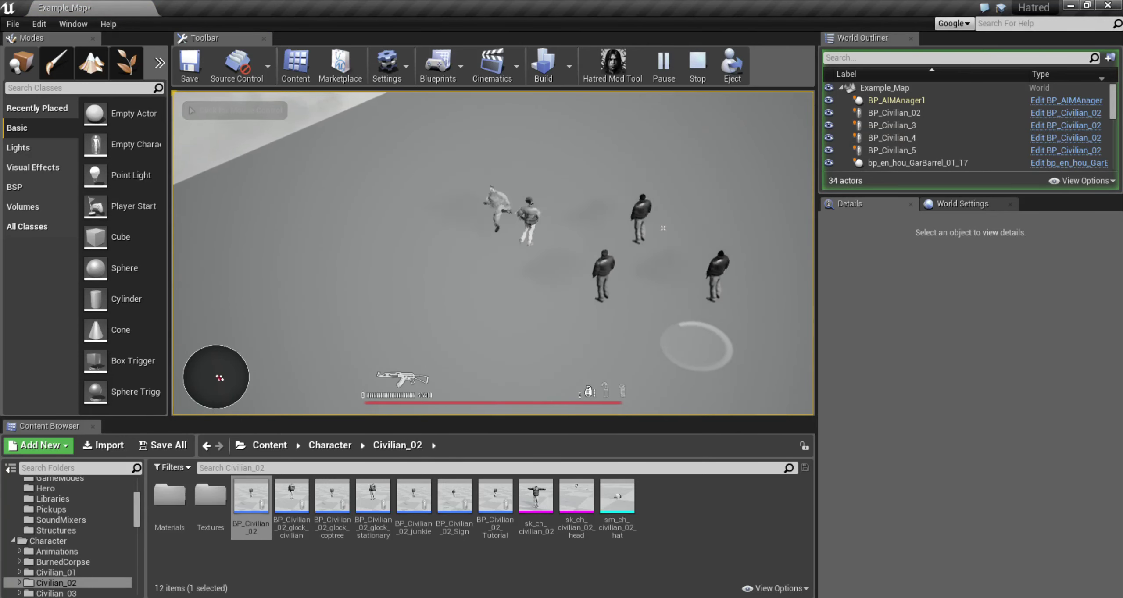
key("e")
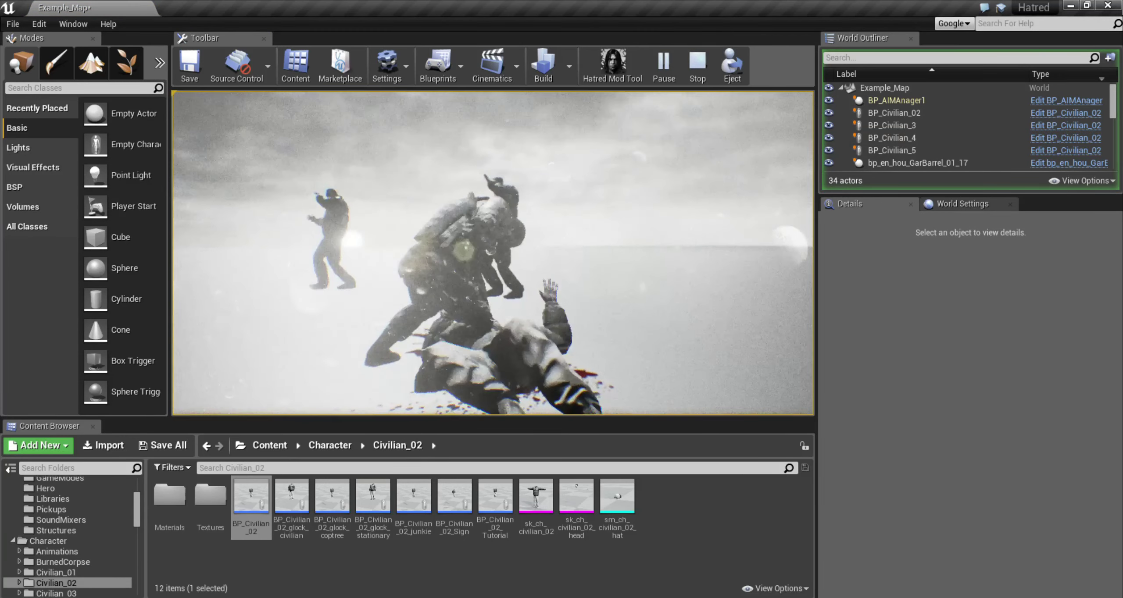